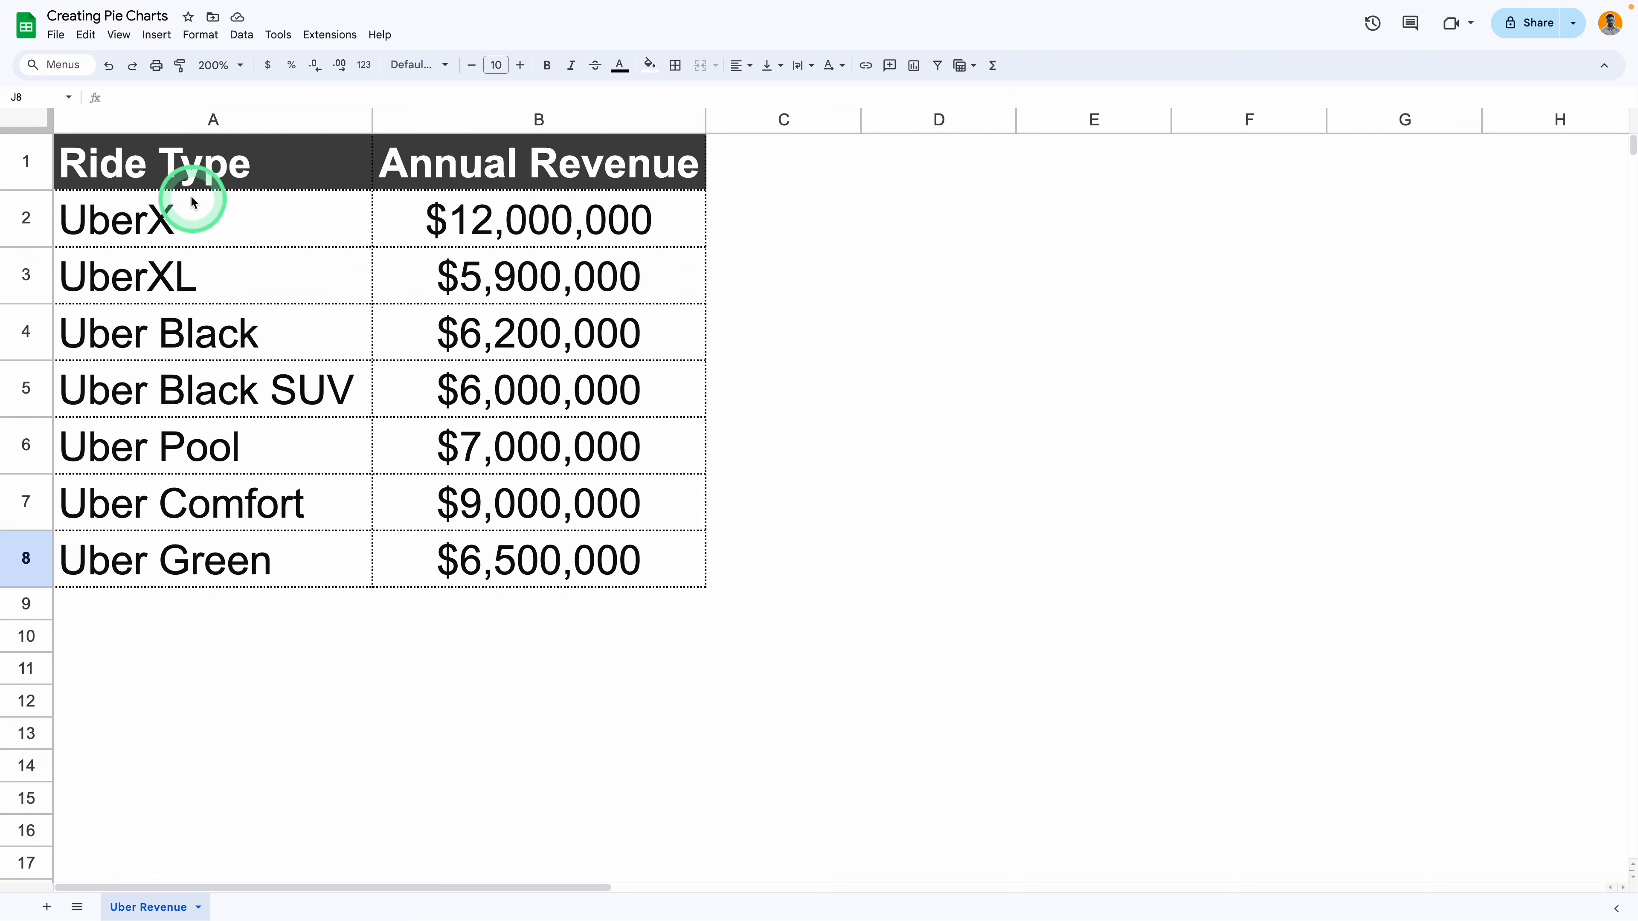
left_click(196, 122)
left_click(485, 123)
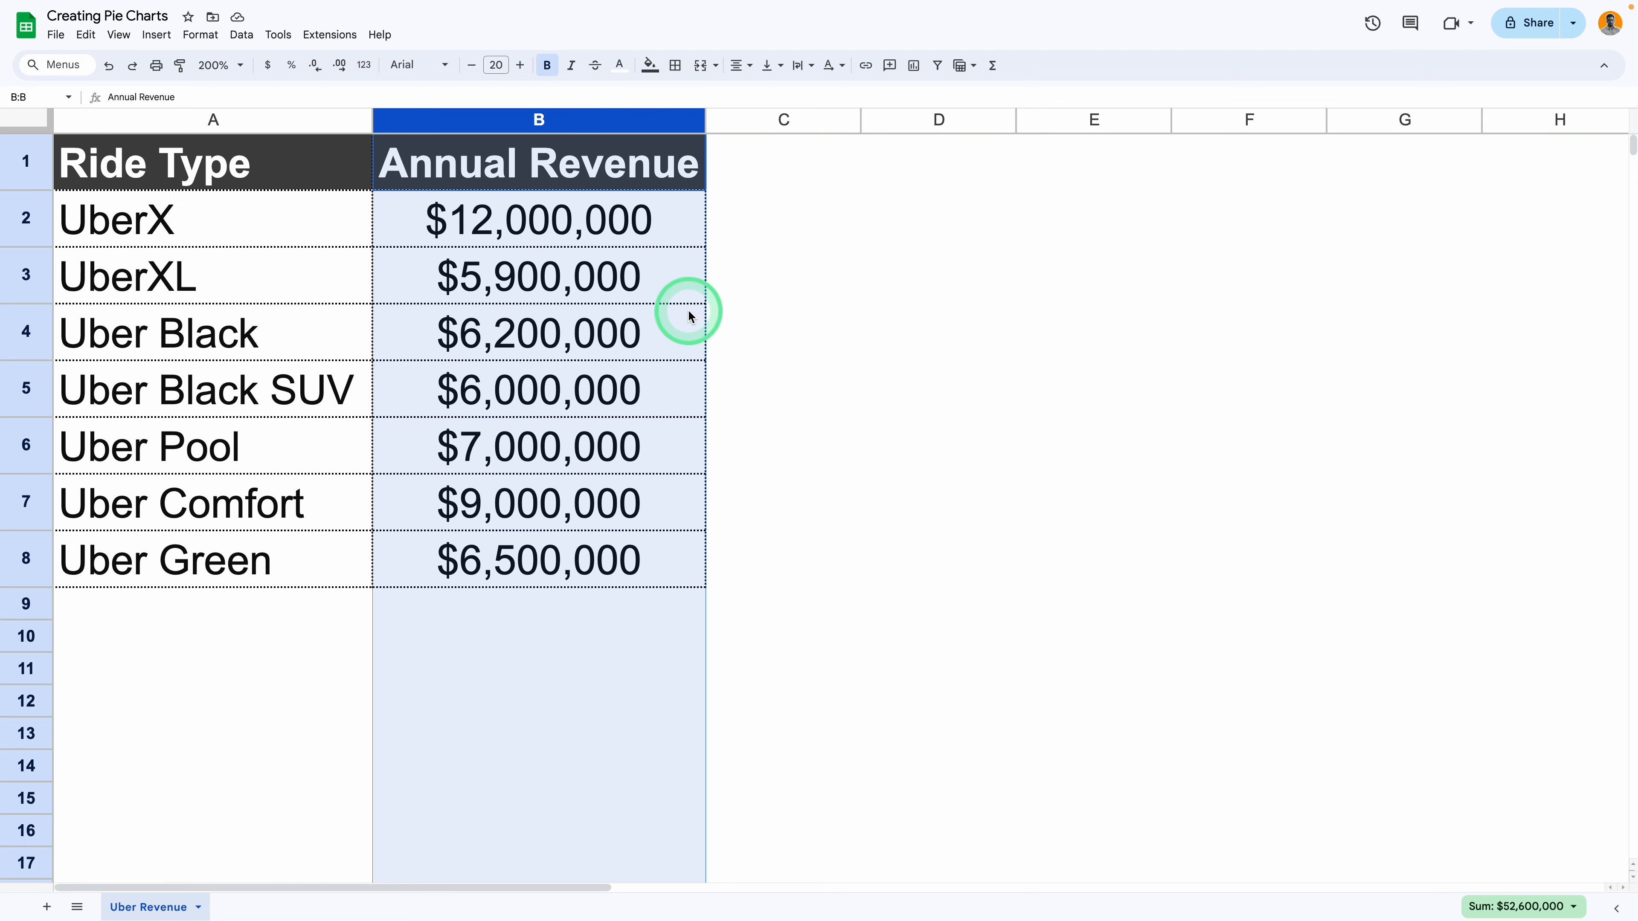
left_click(865, 396)
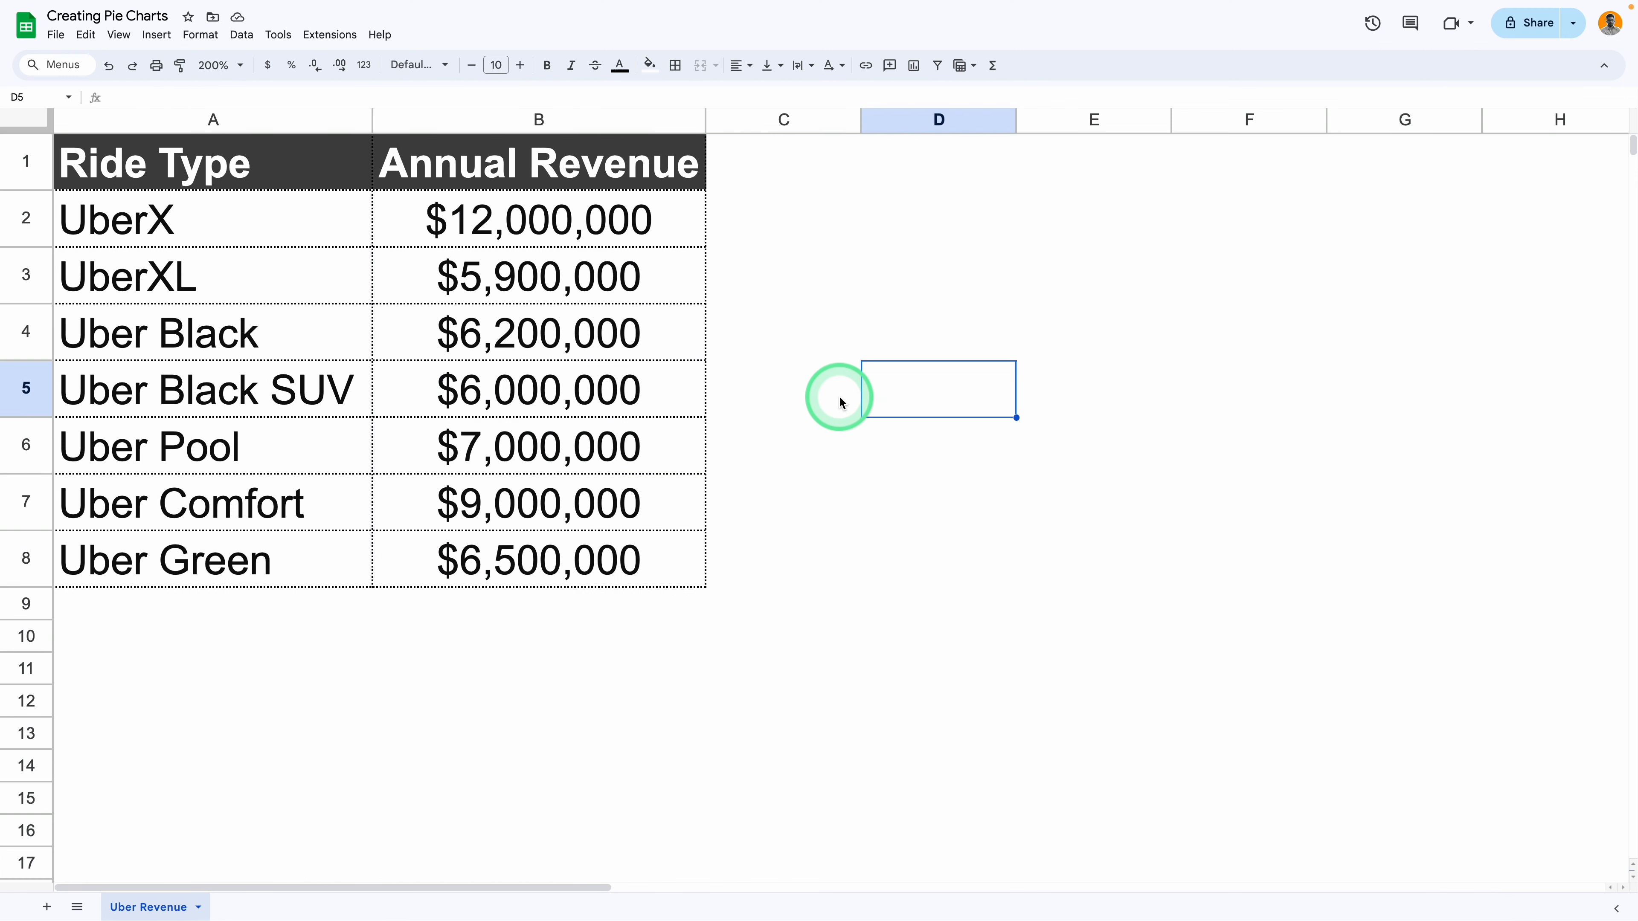
- Insert a chart based on the whole ride type and annual revenue table, A1:B8
left_click(576, 406)
key("ctrl+a")
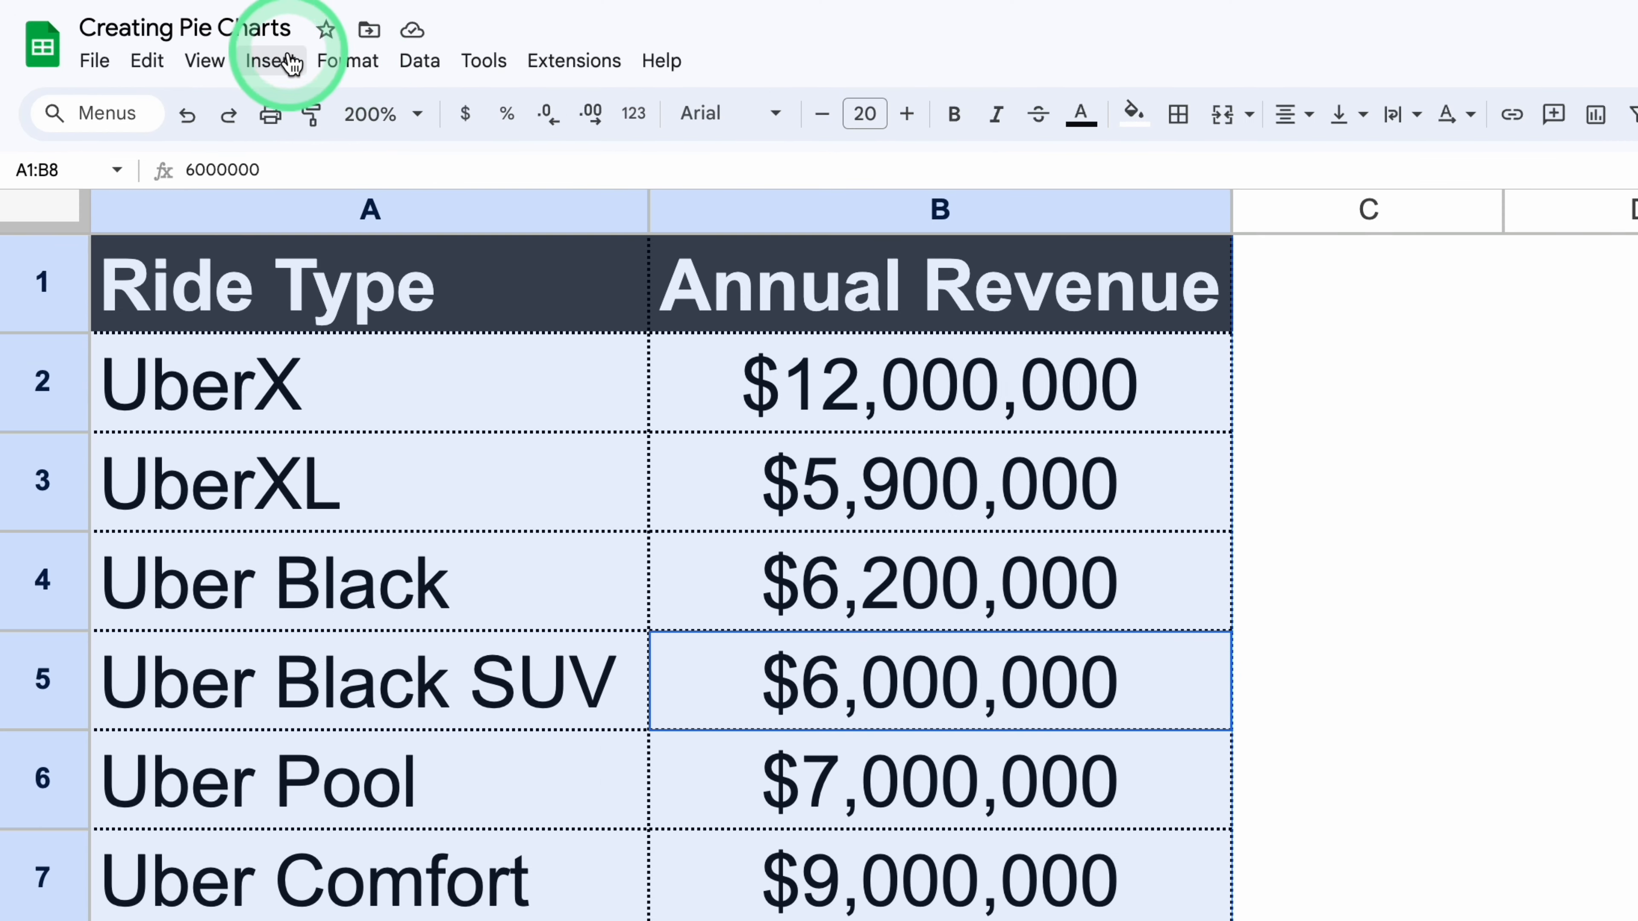
left_click(157, 34)
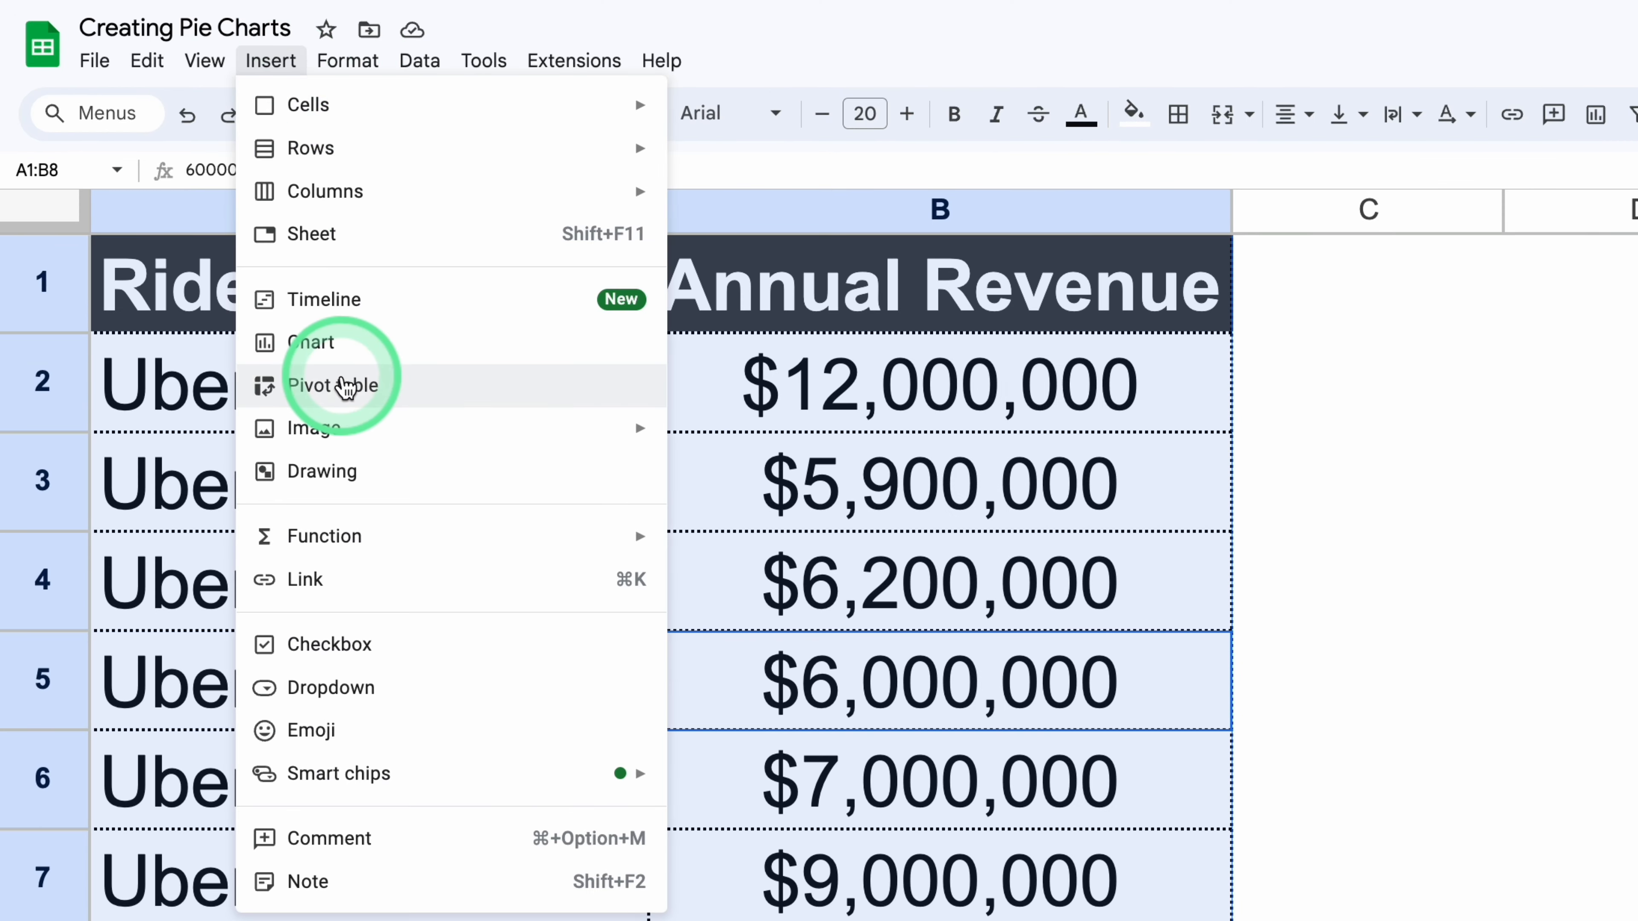
left_click(325, 345)
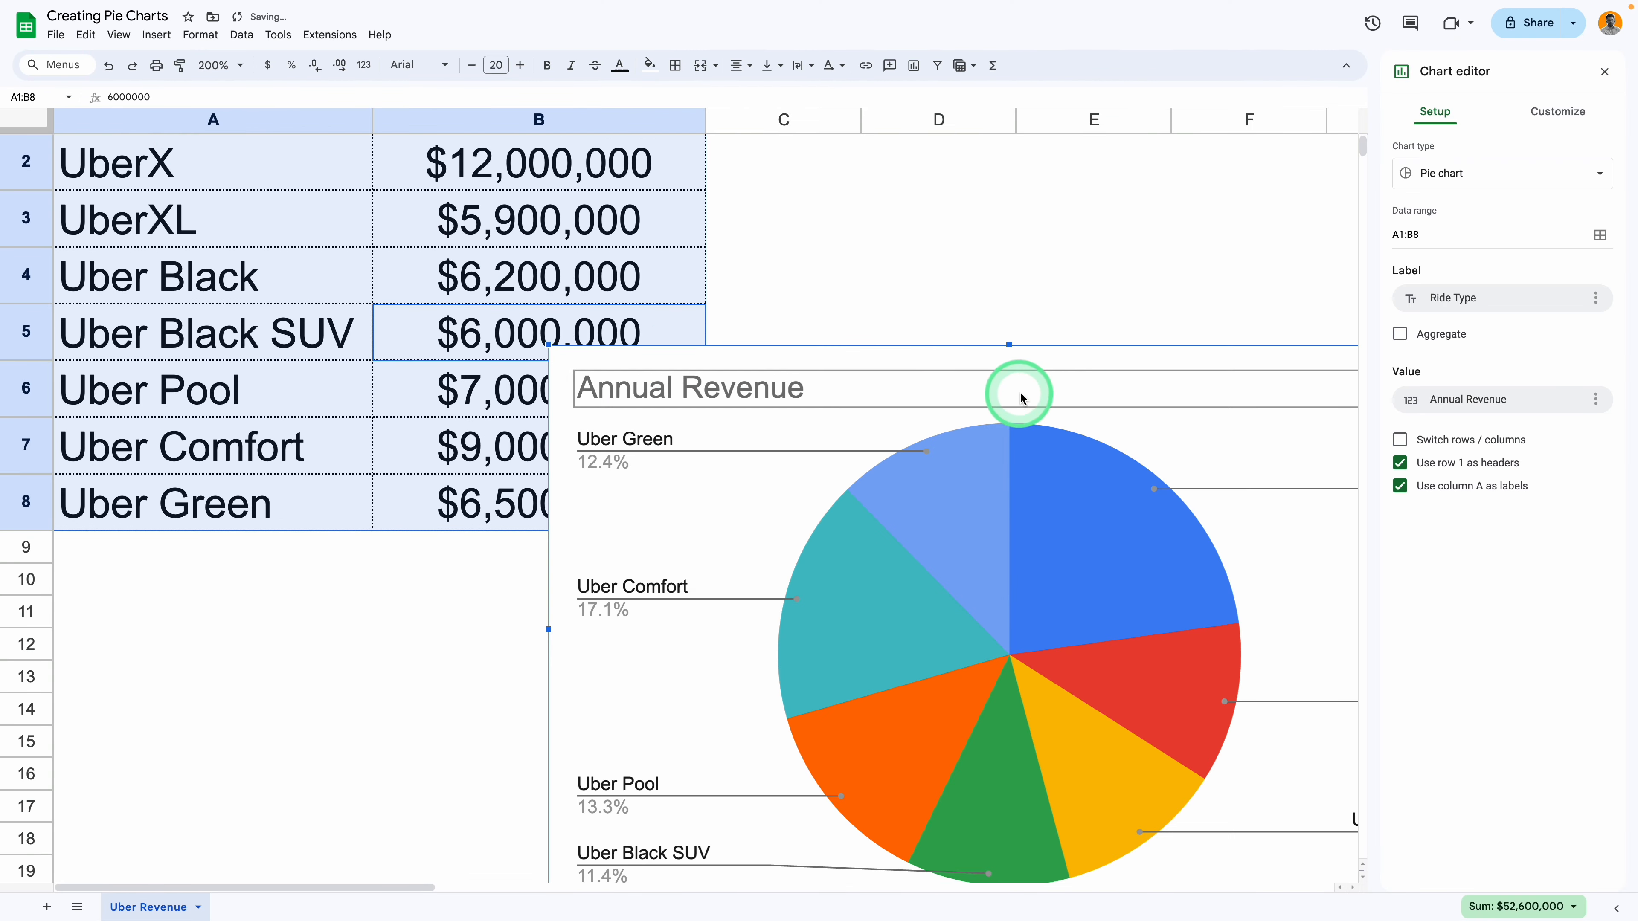
- Move the new pie chart up and beside the ride type names, with its upper edge just below the header row
left_click_drag(1020, 396, 883, 229)
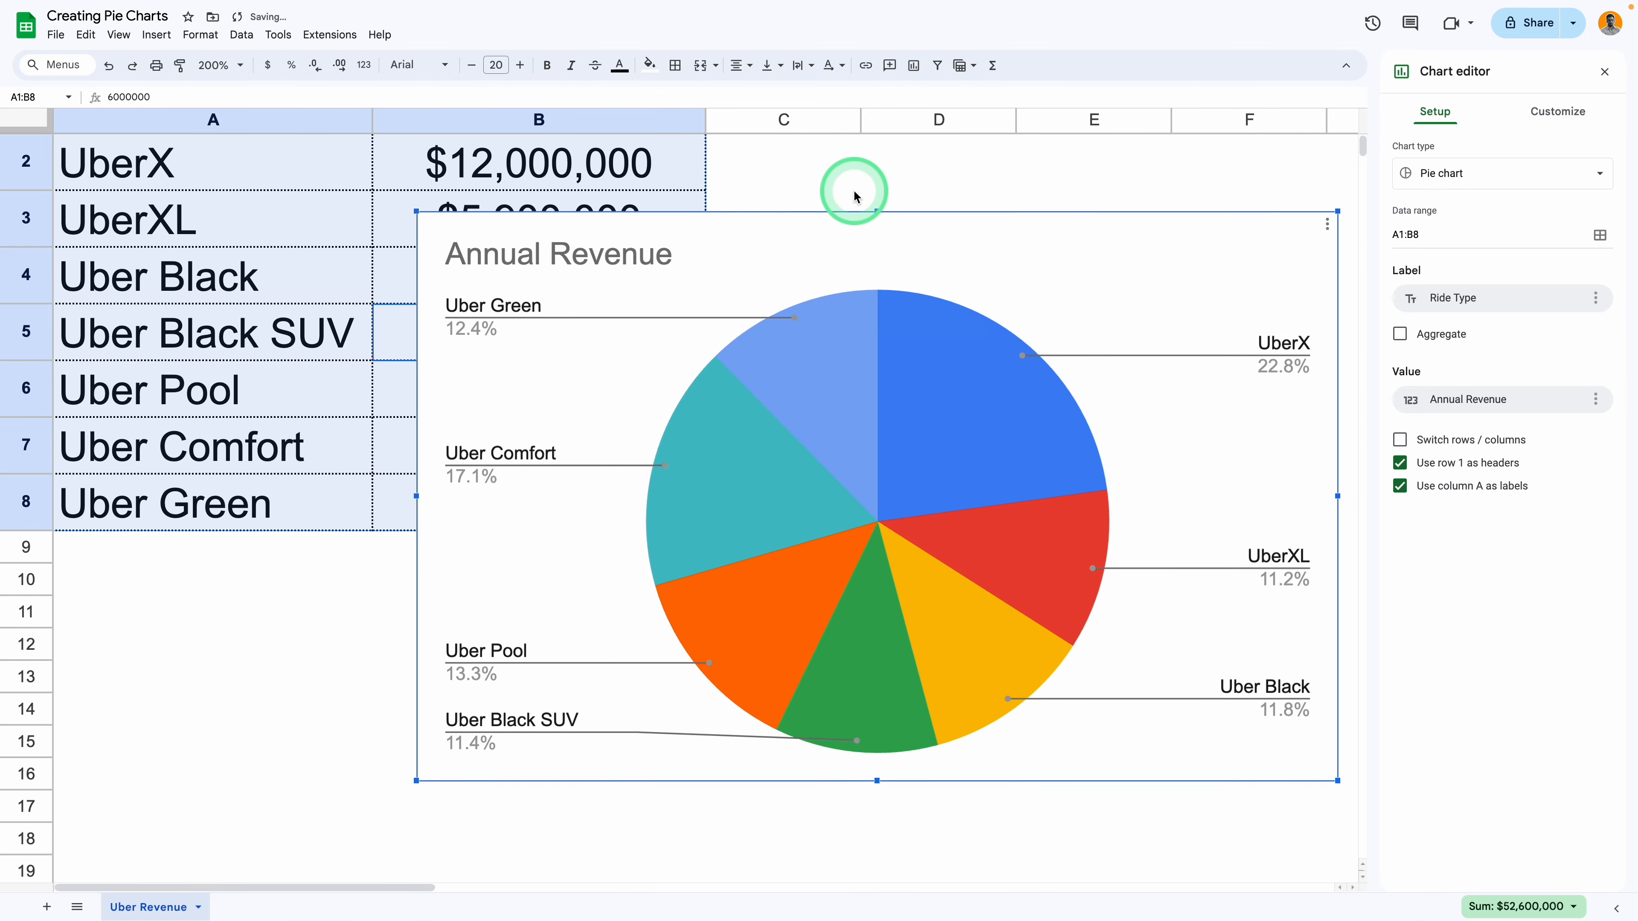
scroll(856, 183, "up", 1)
left_click_drag(973, 291, 928, 203)
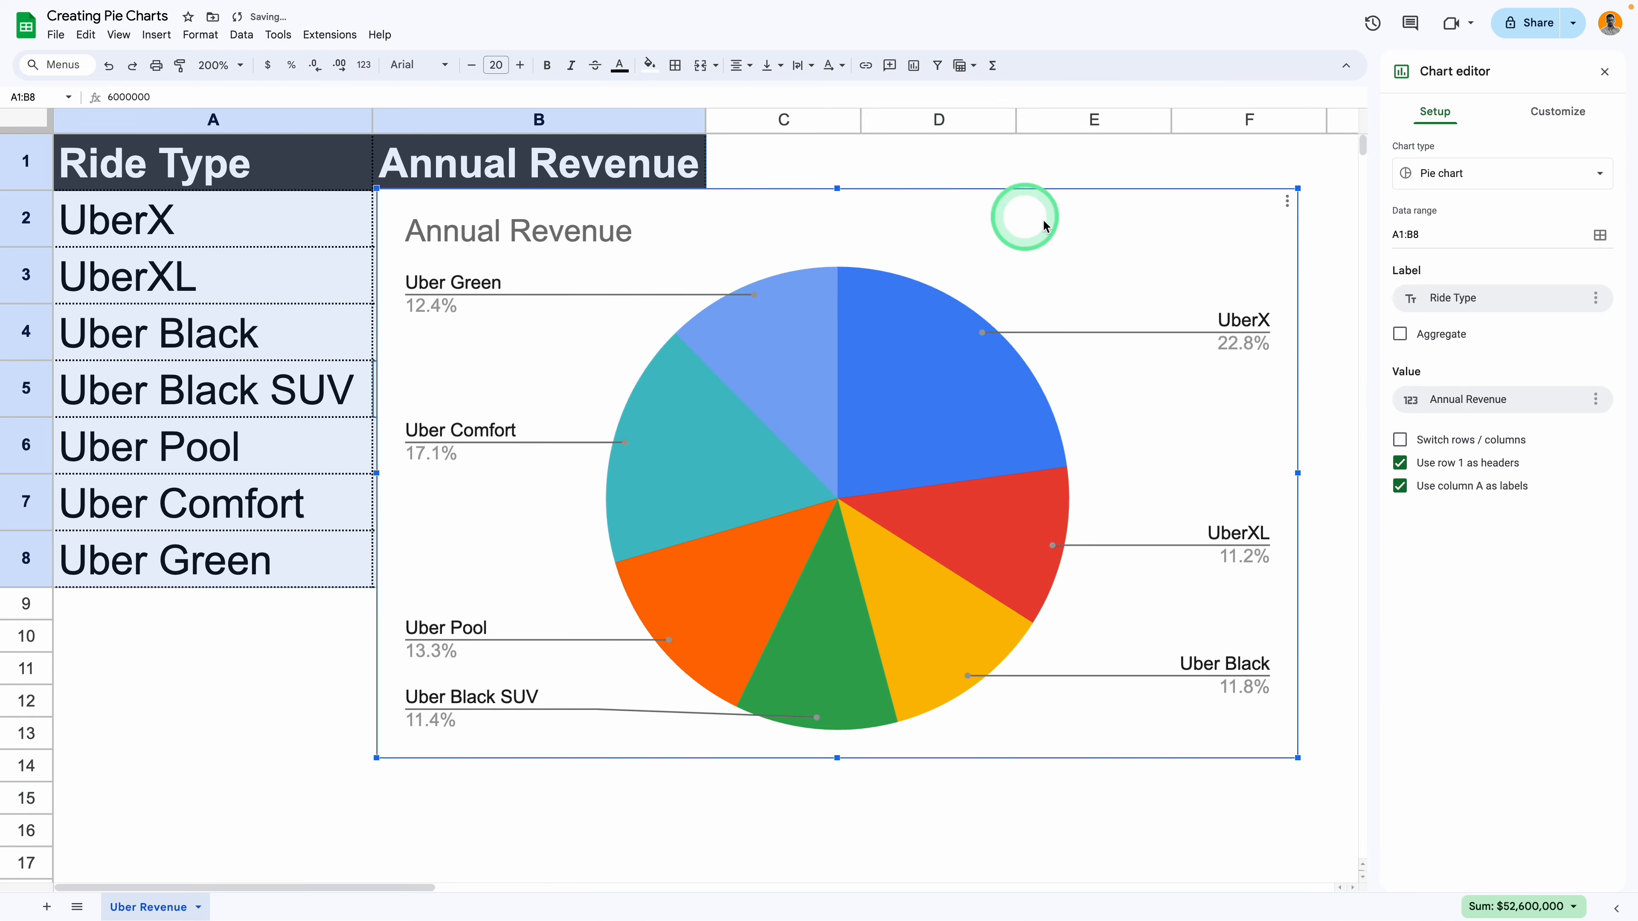
- Try the doughnut chart type for the Annual Revenue chart
left_click(1477, 174)
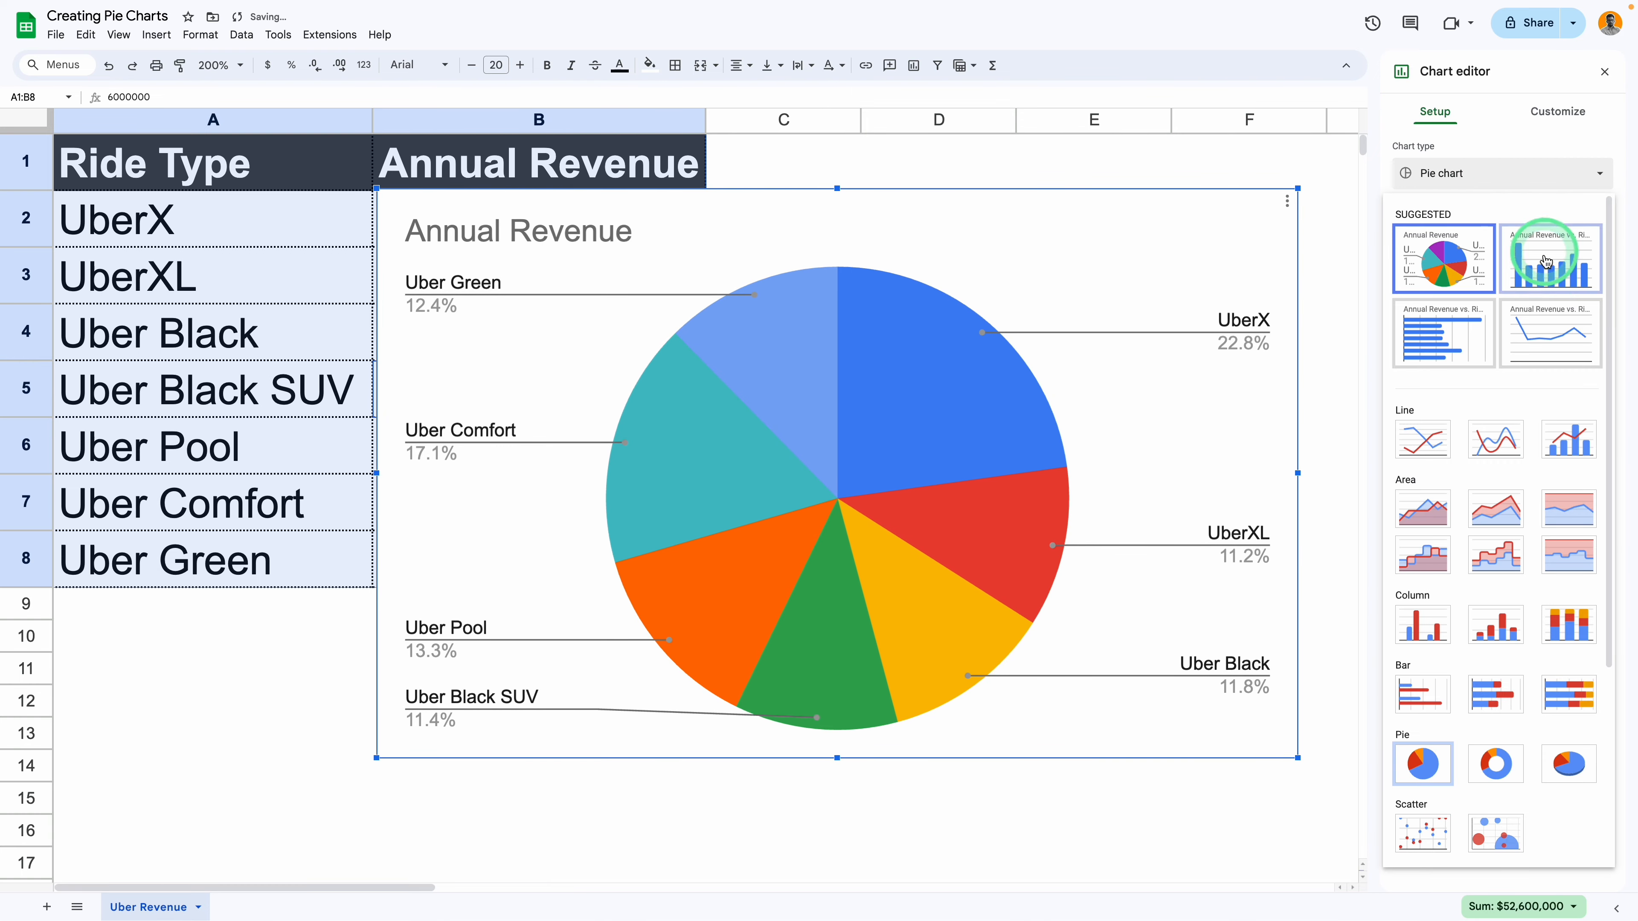
scroll(1490, 535, "down", 3)
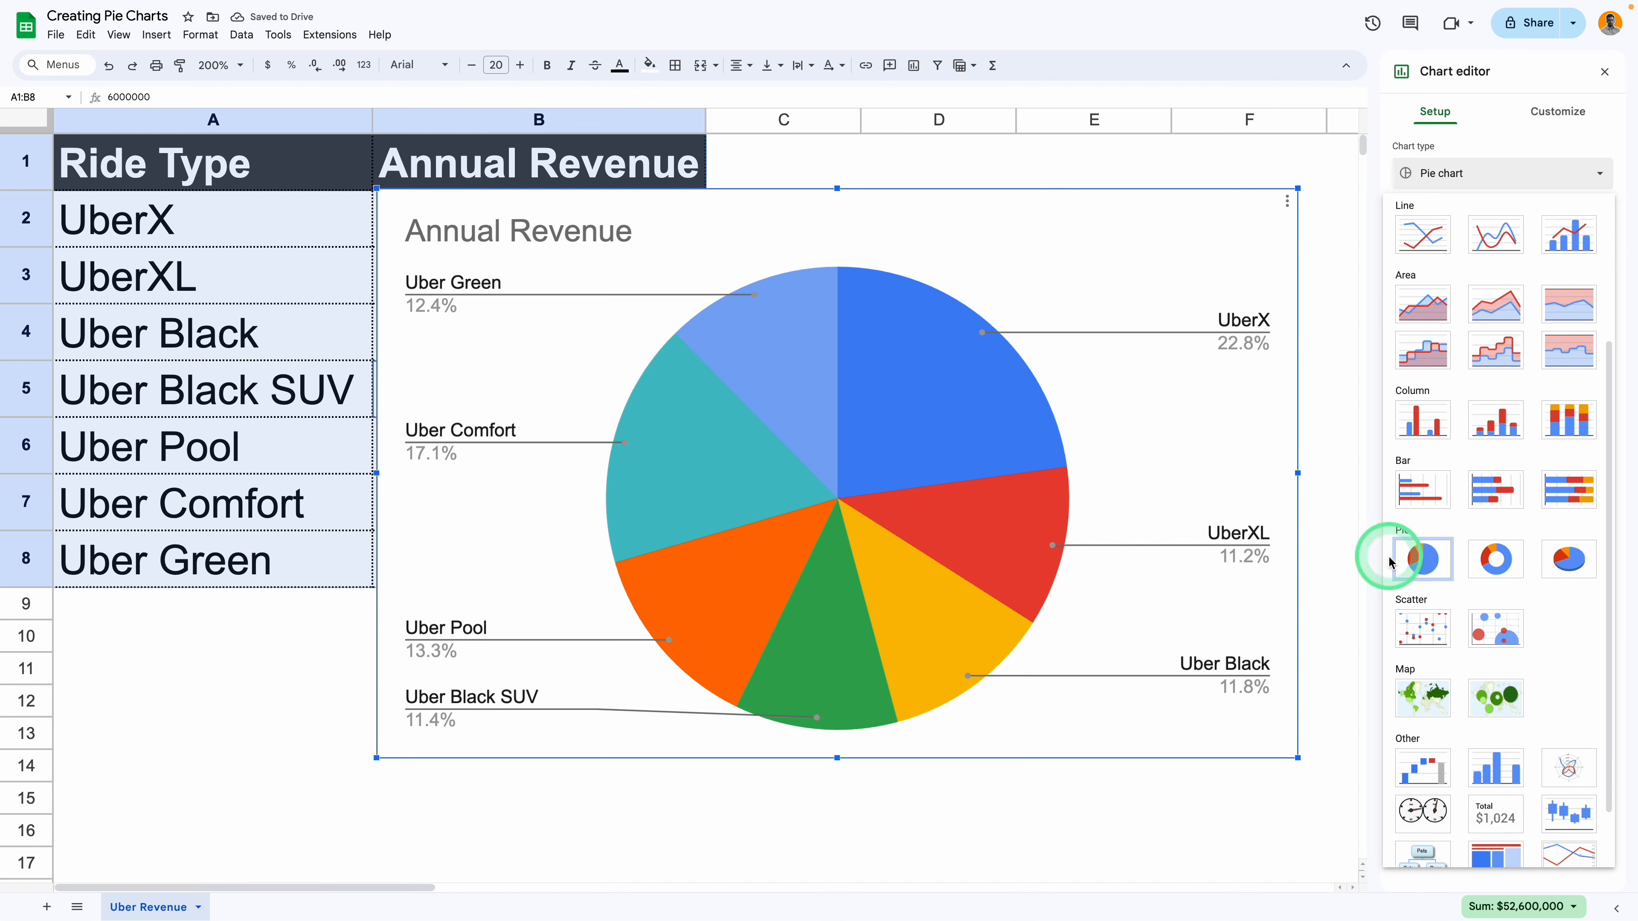
scroll(1433, 567, "down", 1)
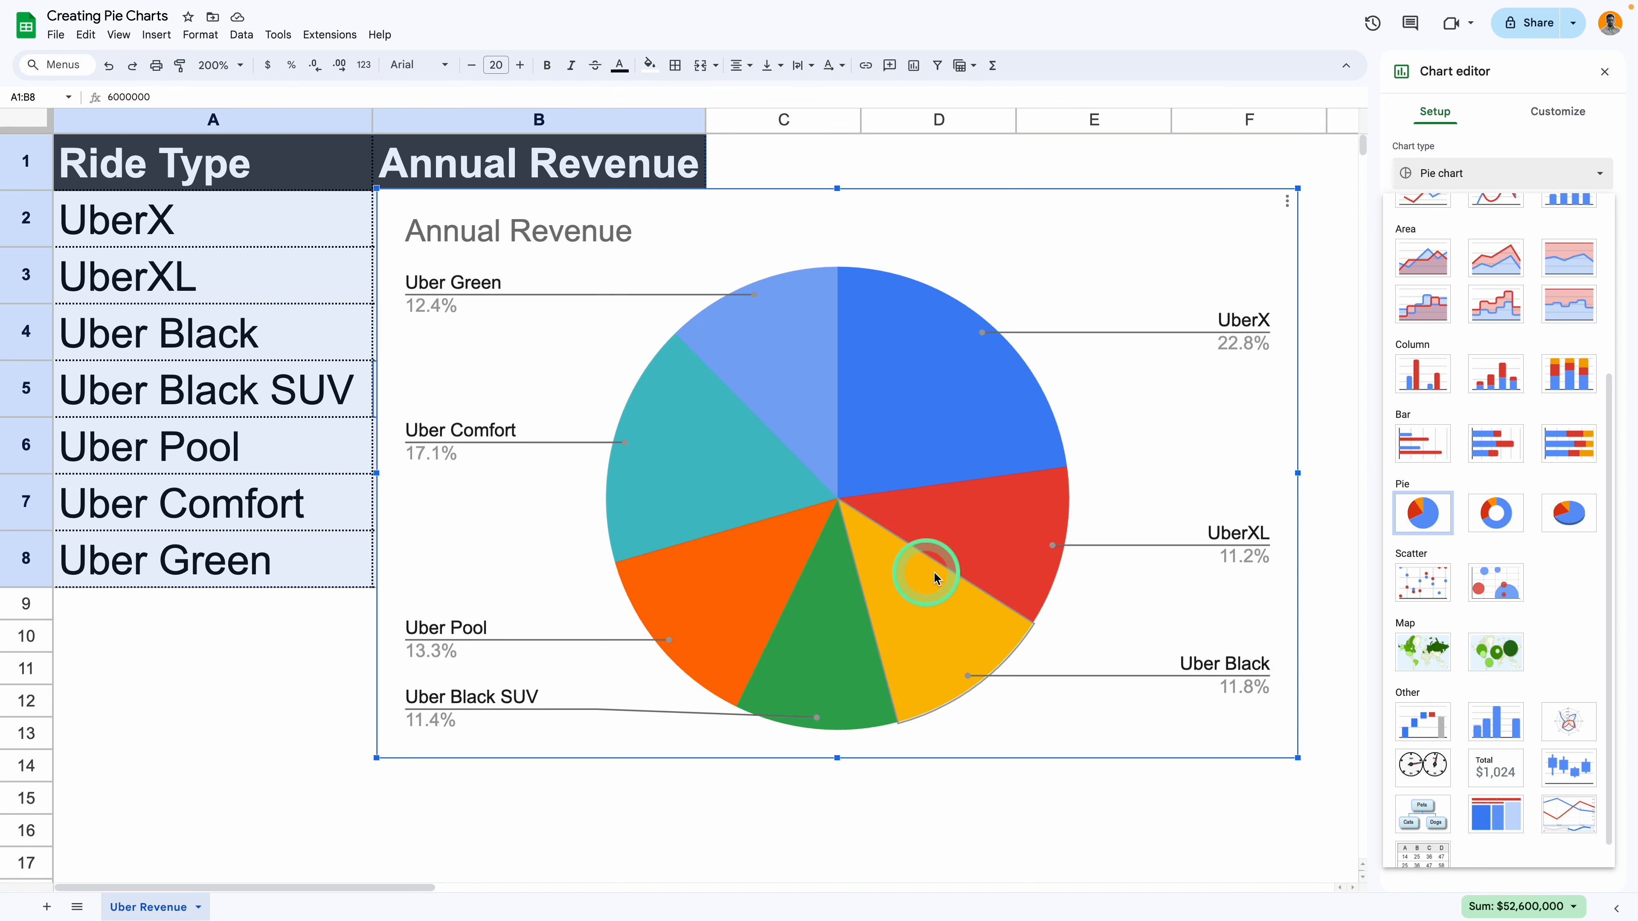
left_click(1478, 526)
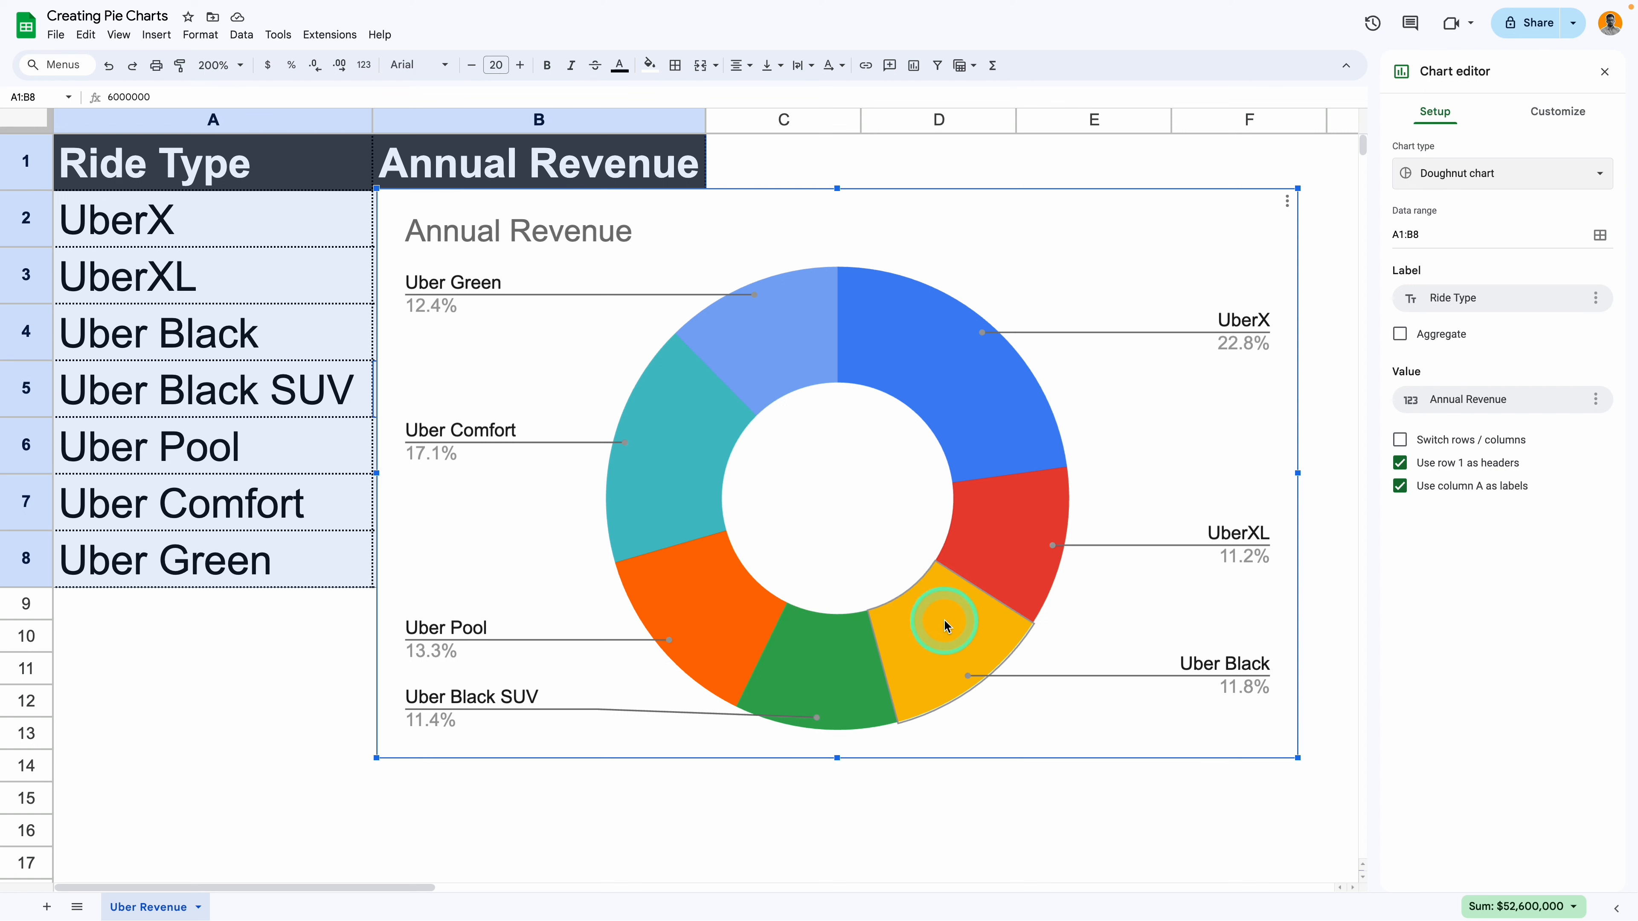
left_click(1222, 684)
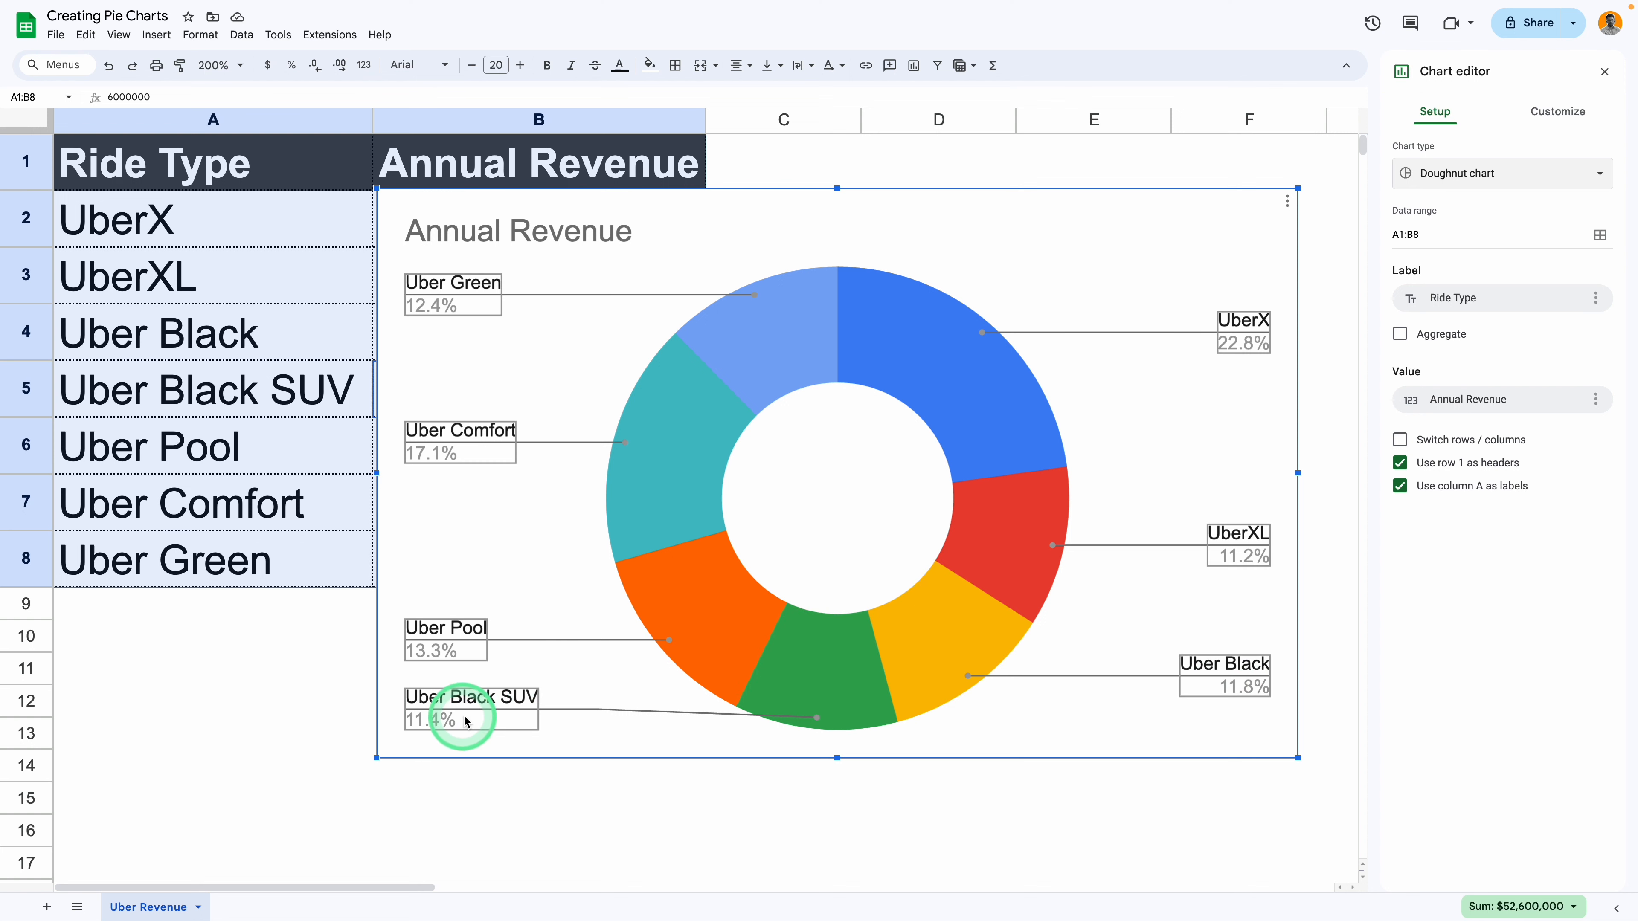
left_click(905, 579)
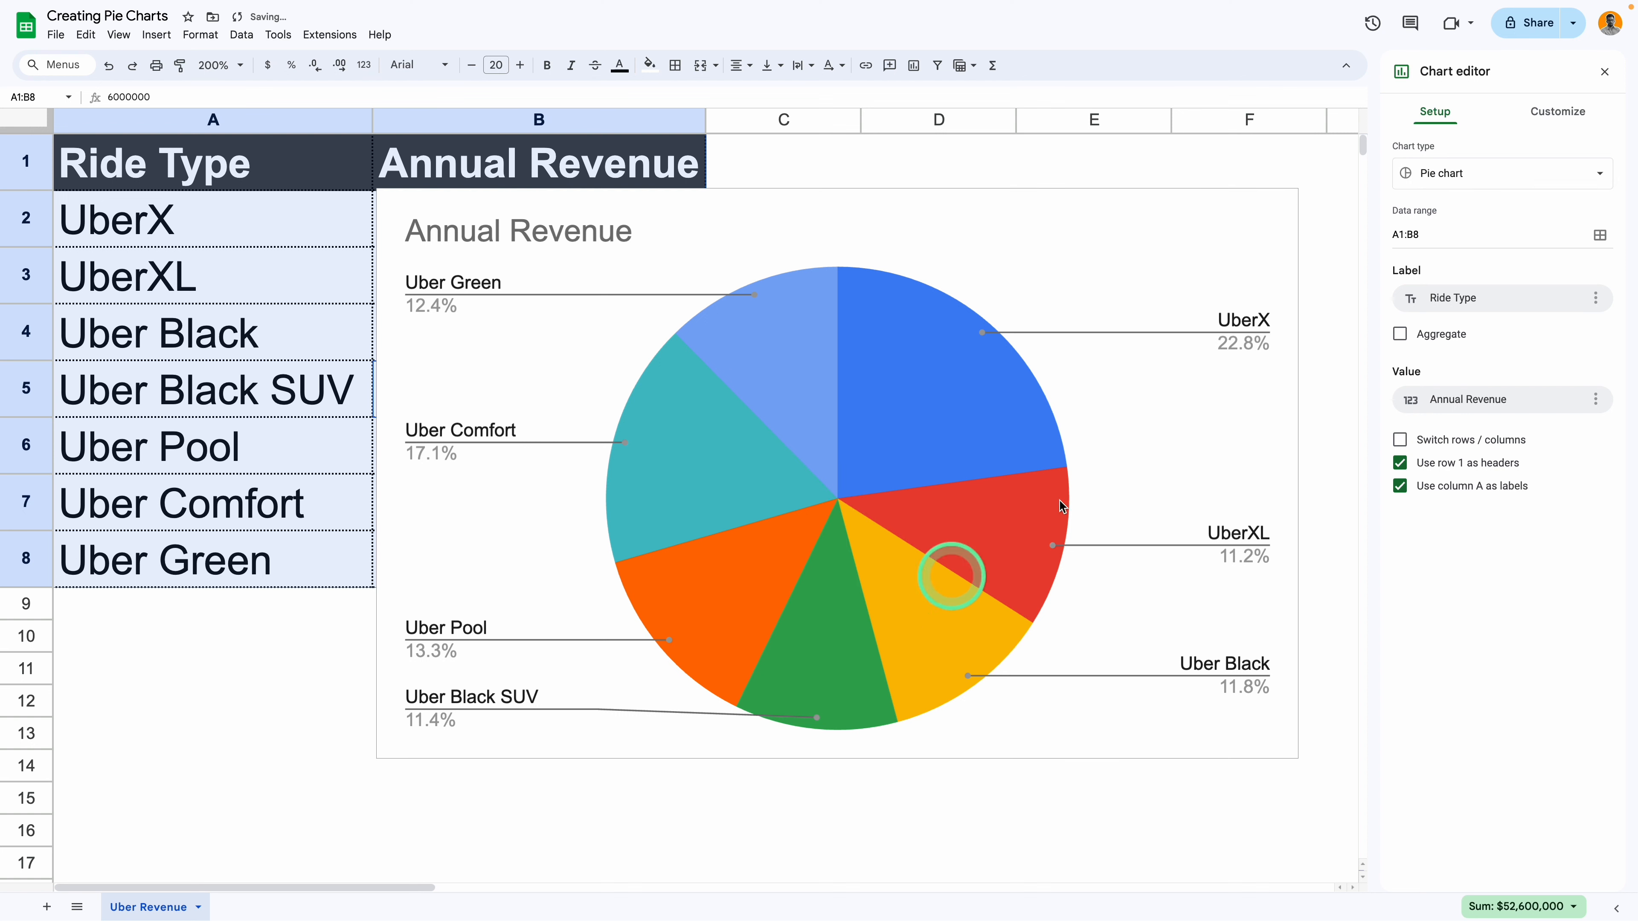
- Try the 3D pie chart type for the Annual Revenue chart and undo the change
left_click(1533, 174)
scroll(1503, 580, "down", 2)
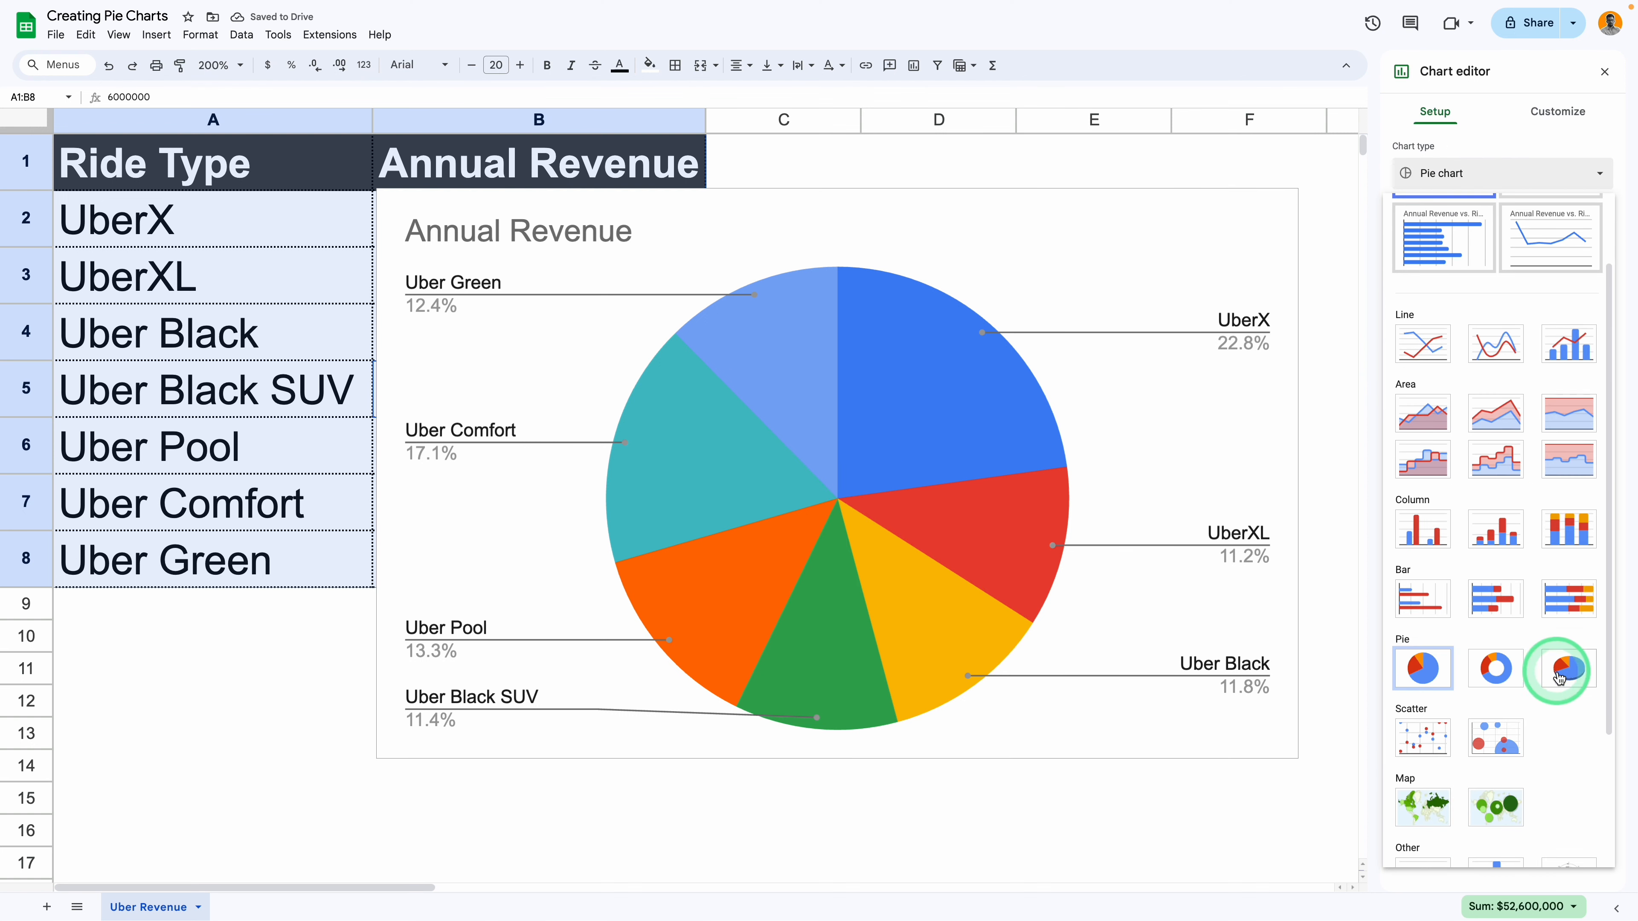
left_click(1569, 671)
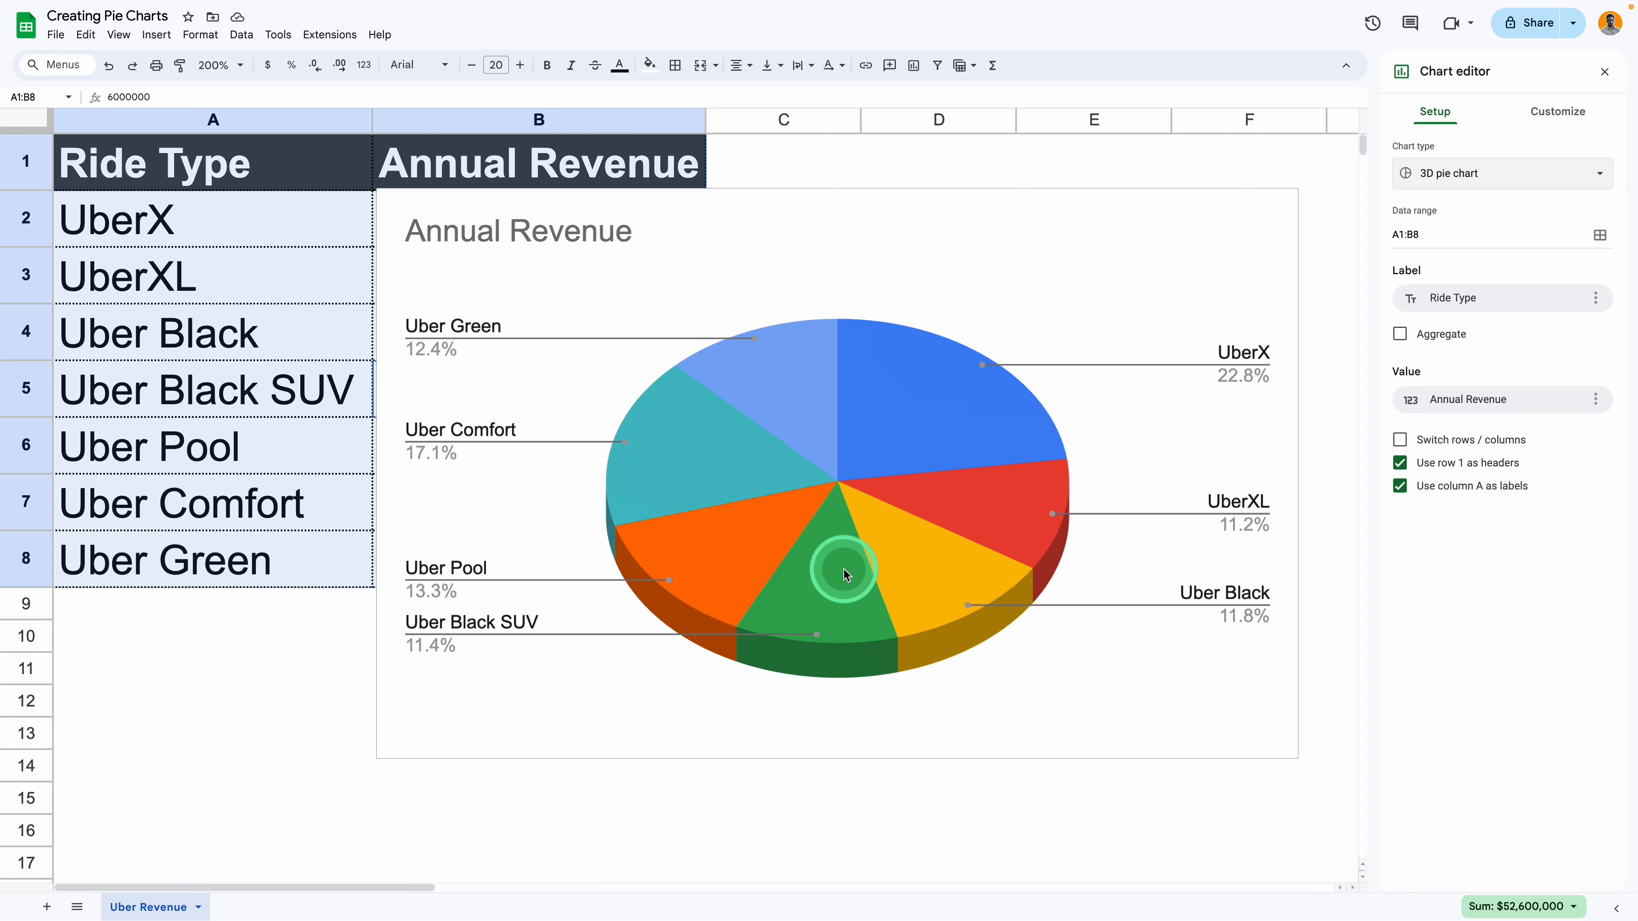
key("super+z")
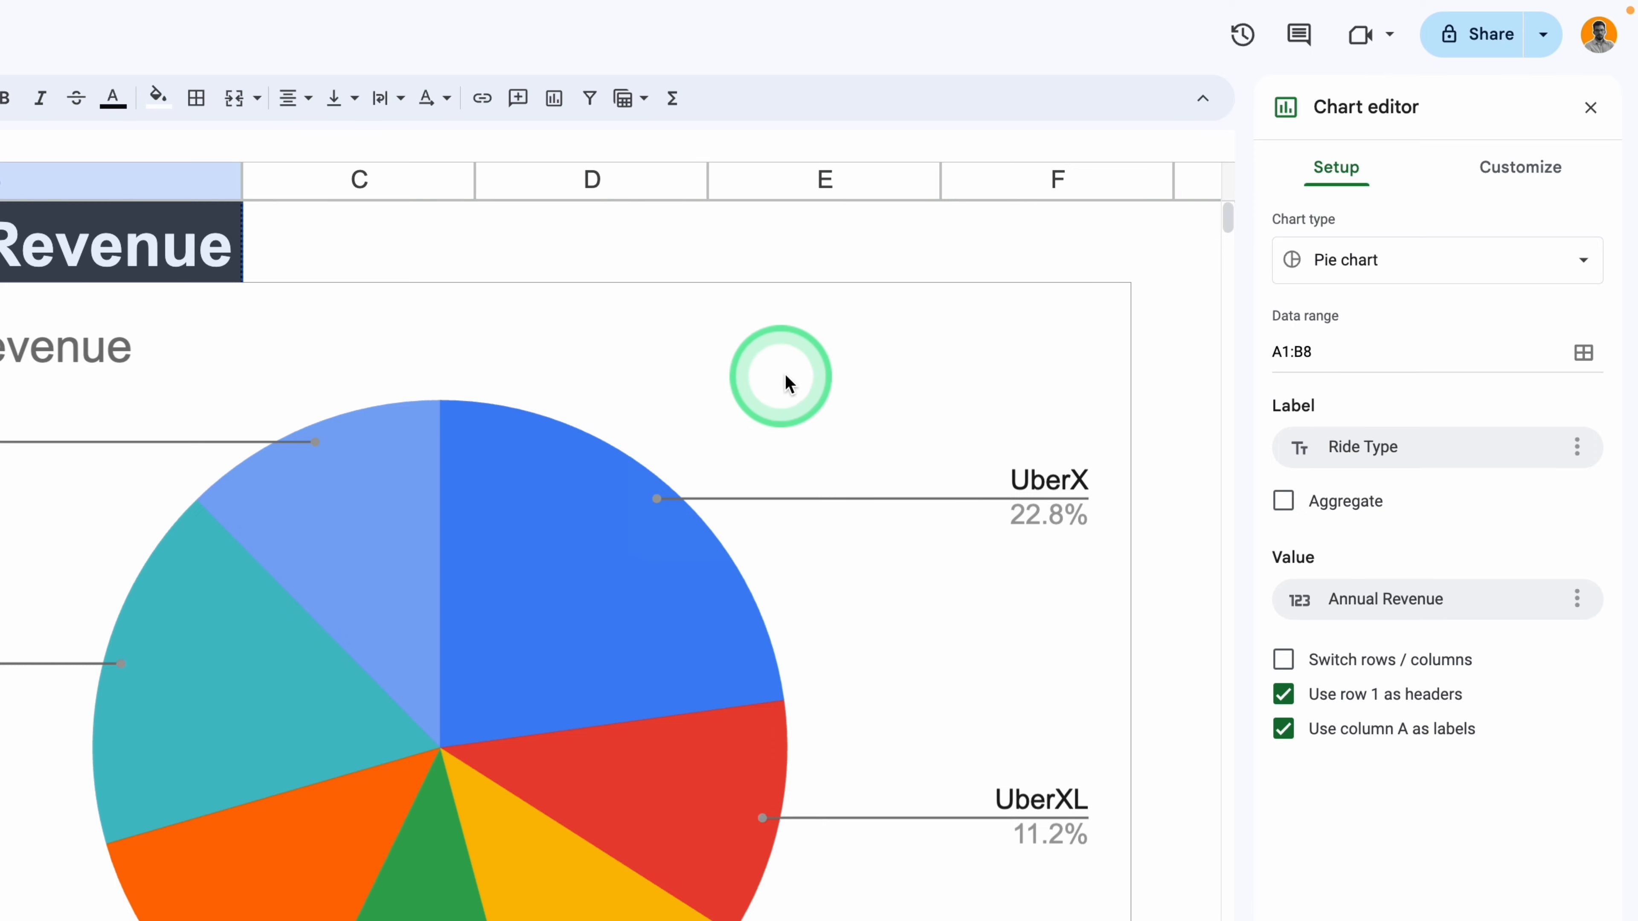
- Set the position of the chart's legend to Labeled
left_click(1520, 184)
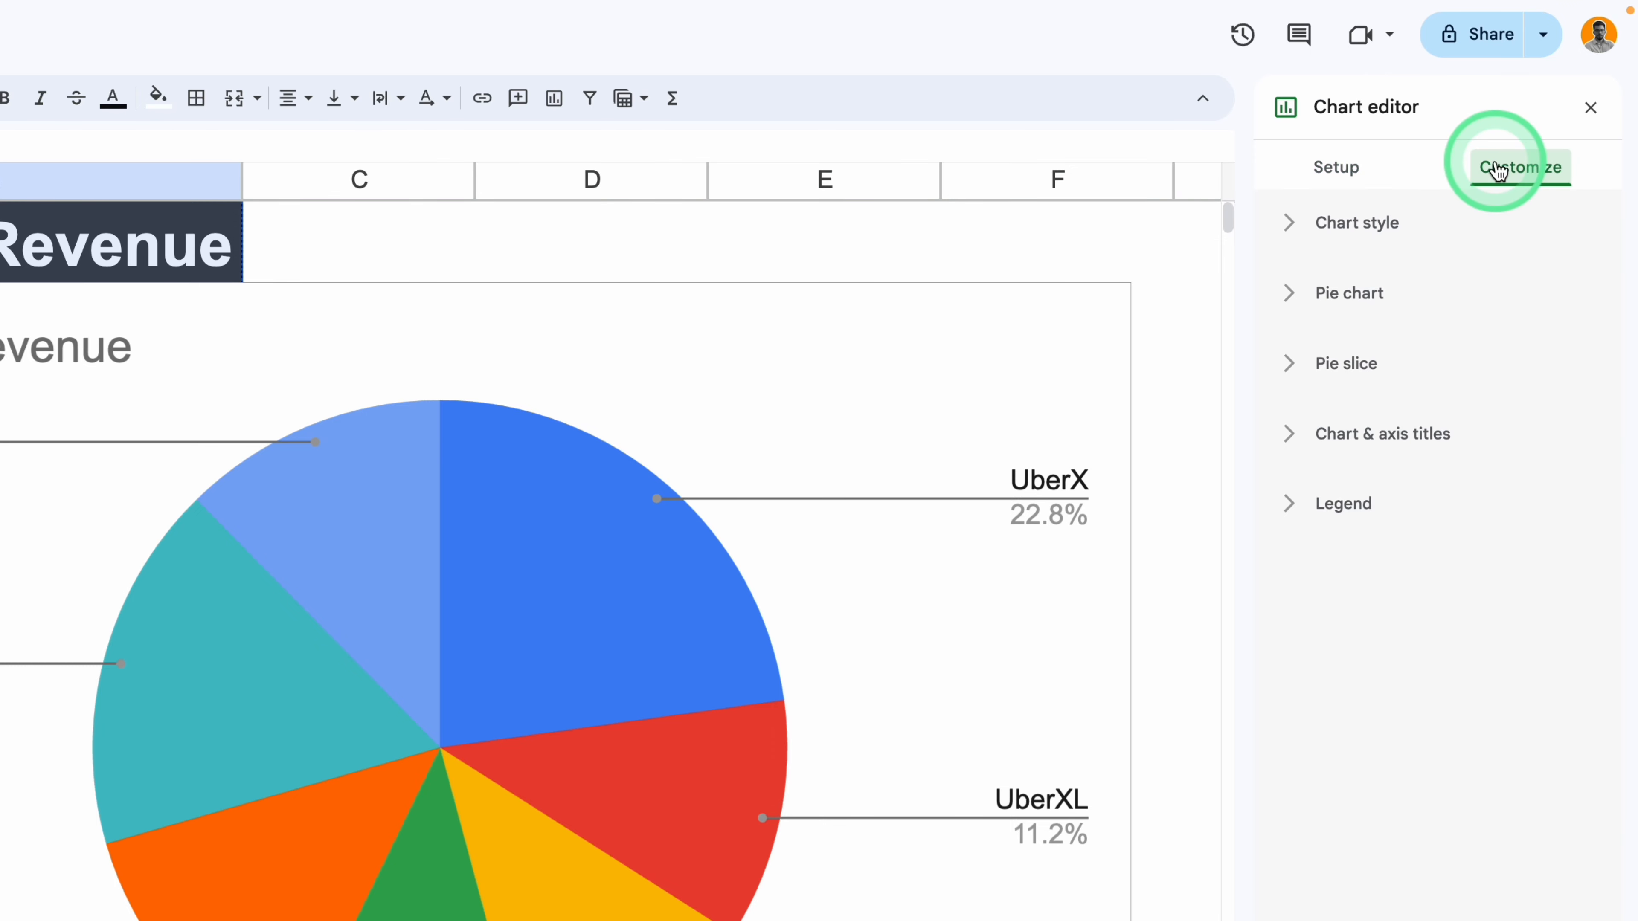
left_click(1289, 504)
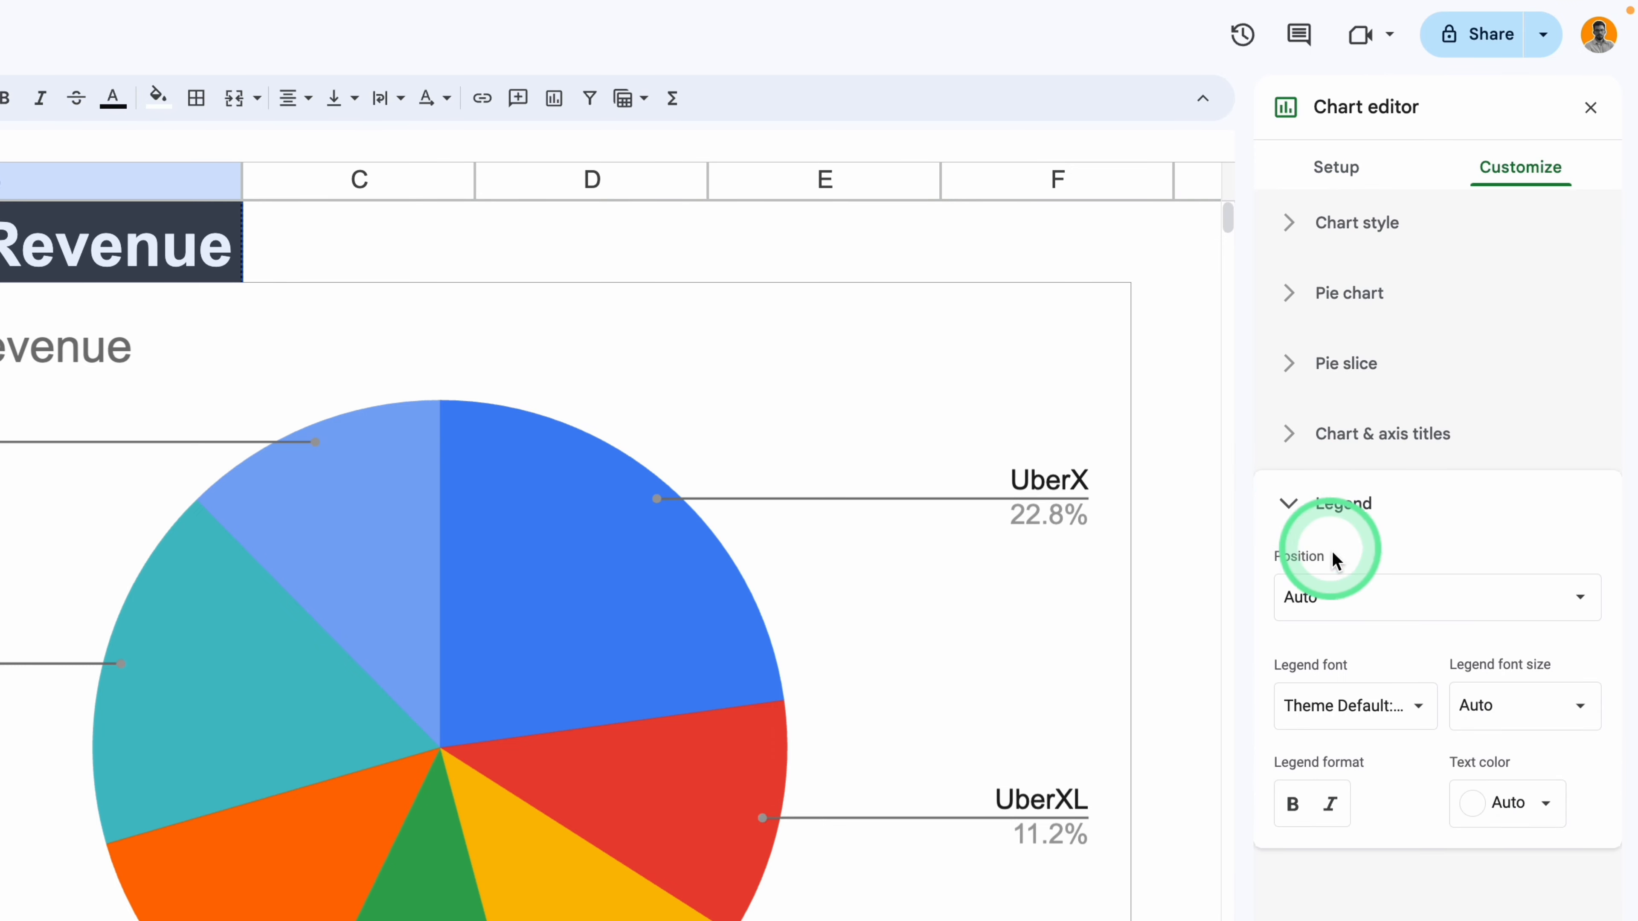
left_click(1338, 607)
left_click(1371, 554)
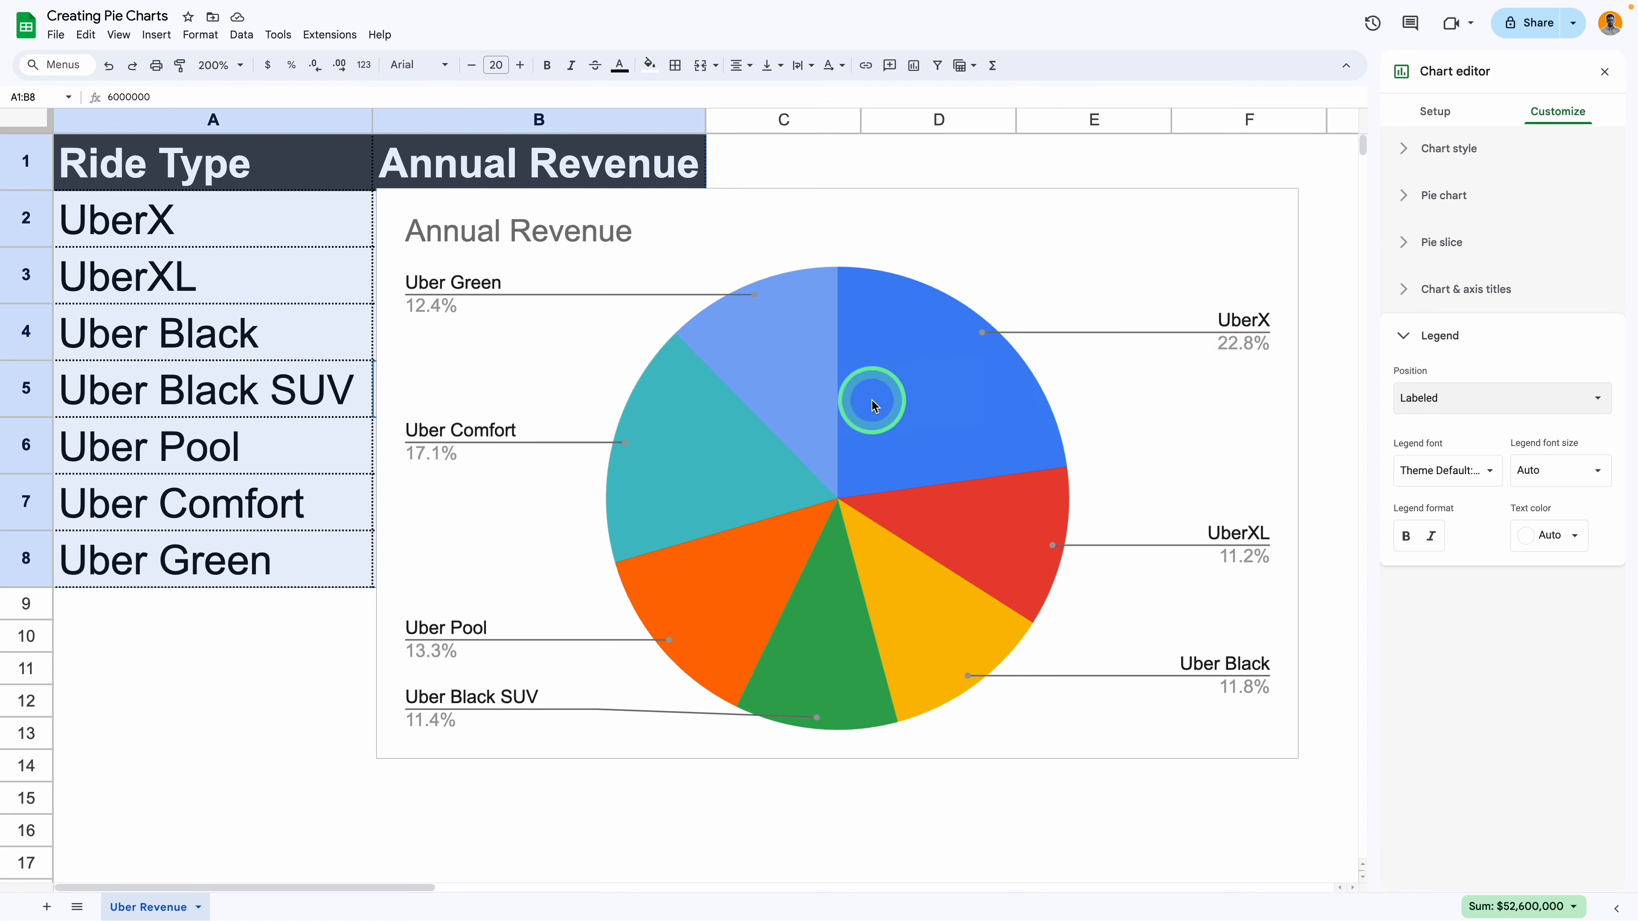
- Try the Right position for the chart's legend and undo the change
left_click(1478, 397)
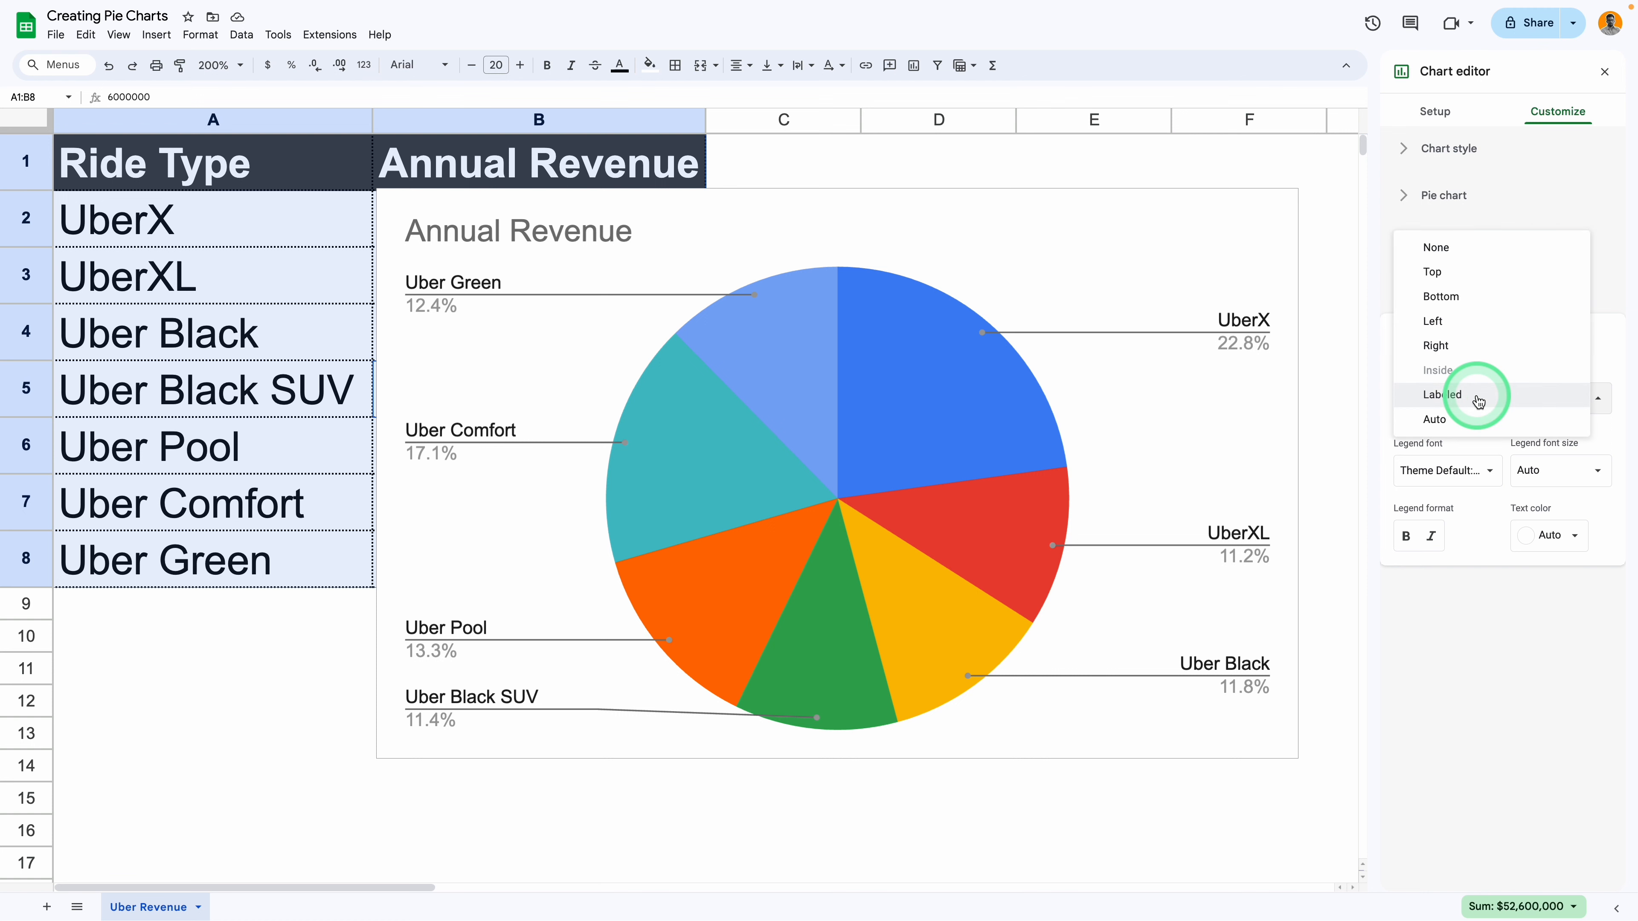
left_click(1456, 349)
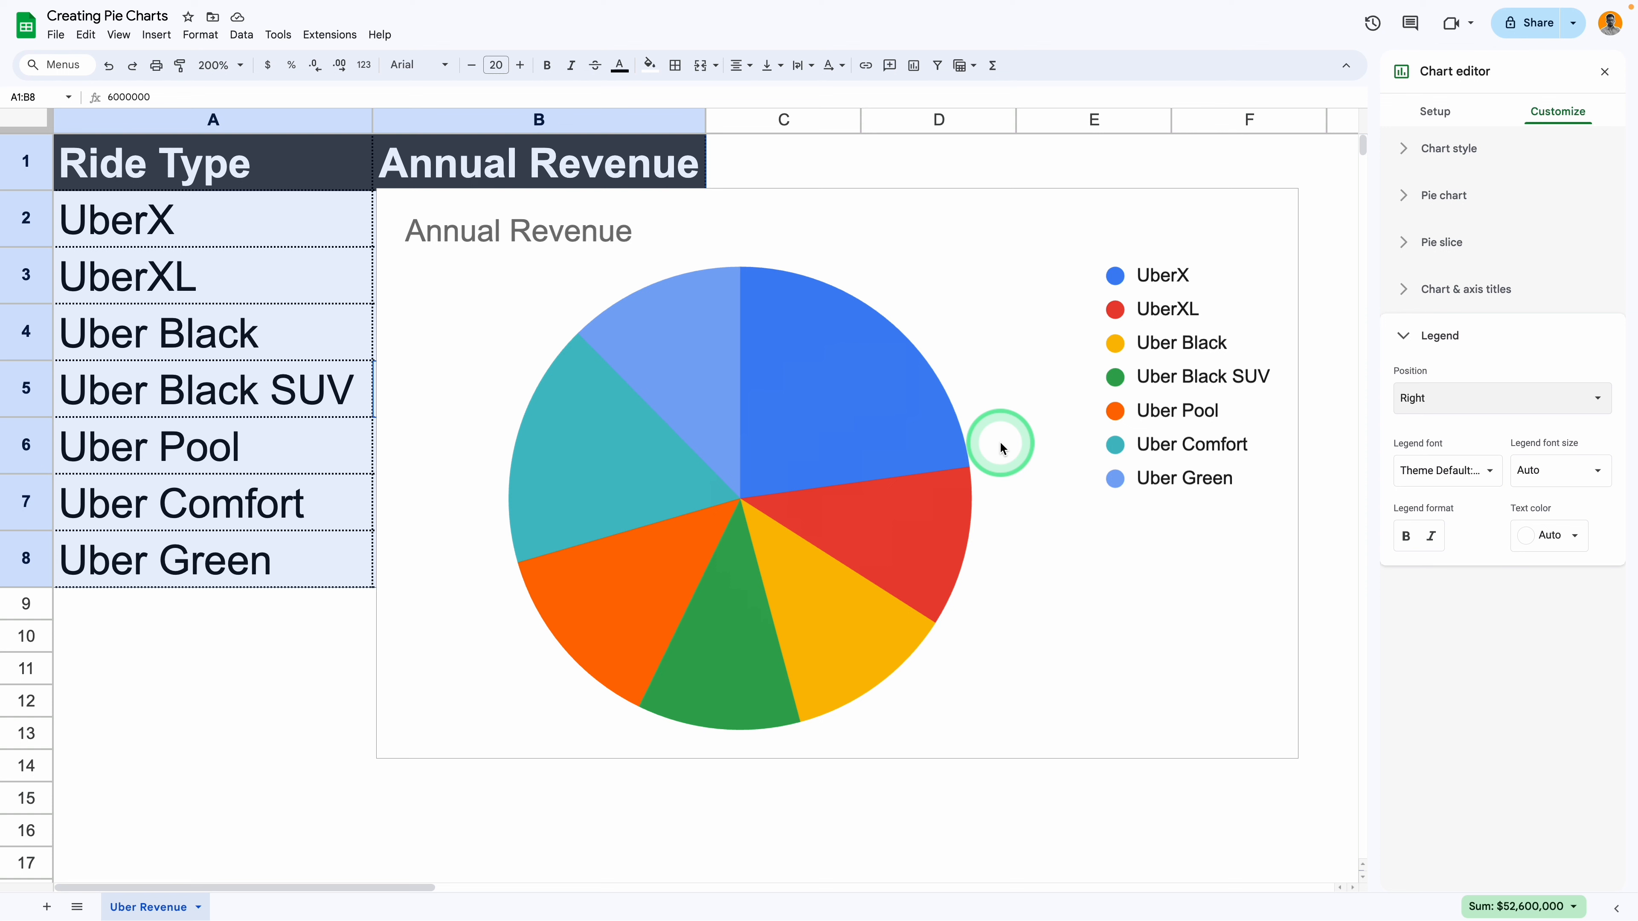
key("super+z")
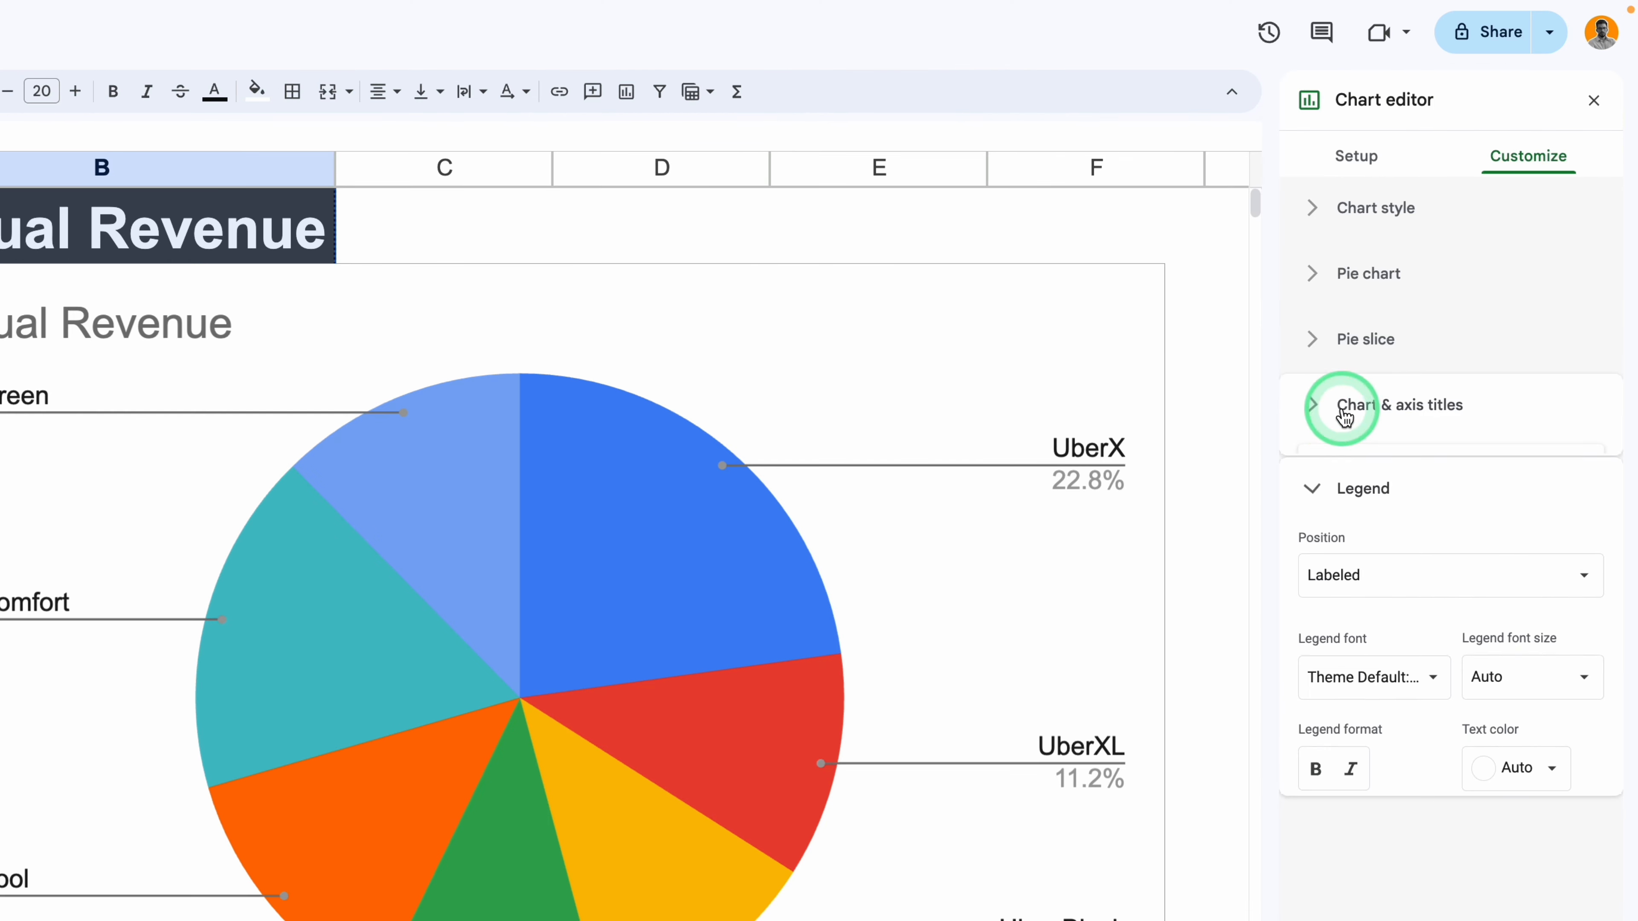
- Change the chart title text to "Earnings by Service Category in the U.S."
left_click(1345, 413)
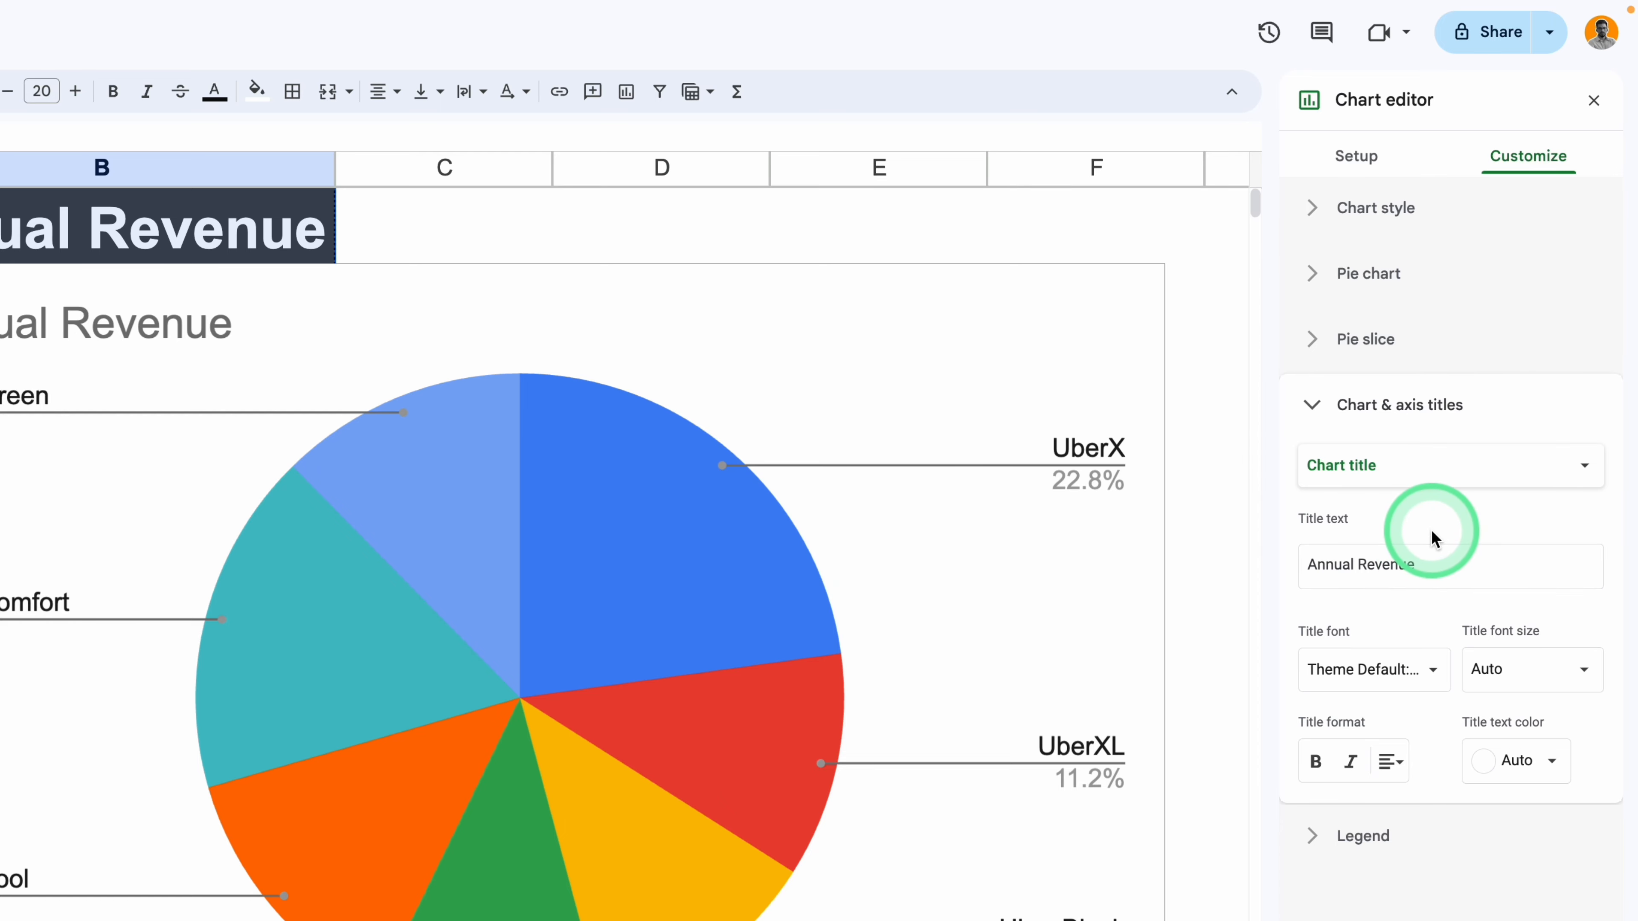
left_click(1424, 481)
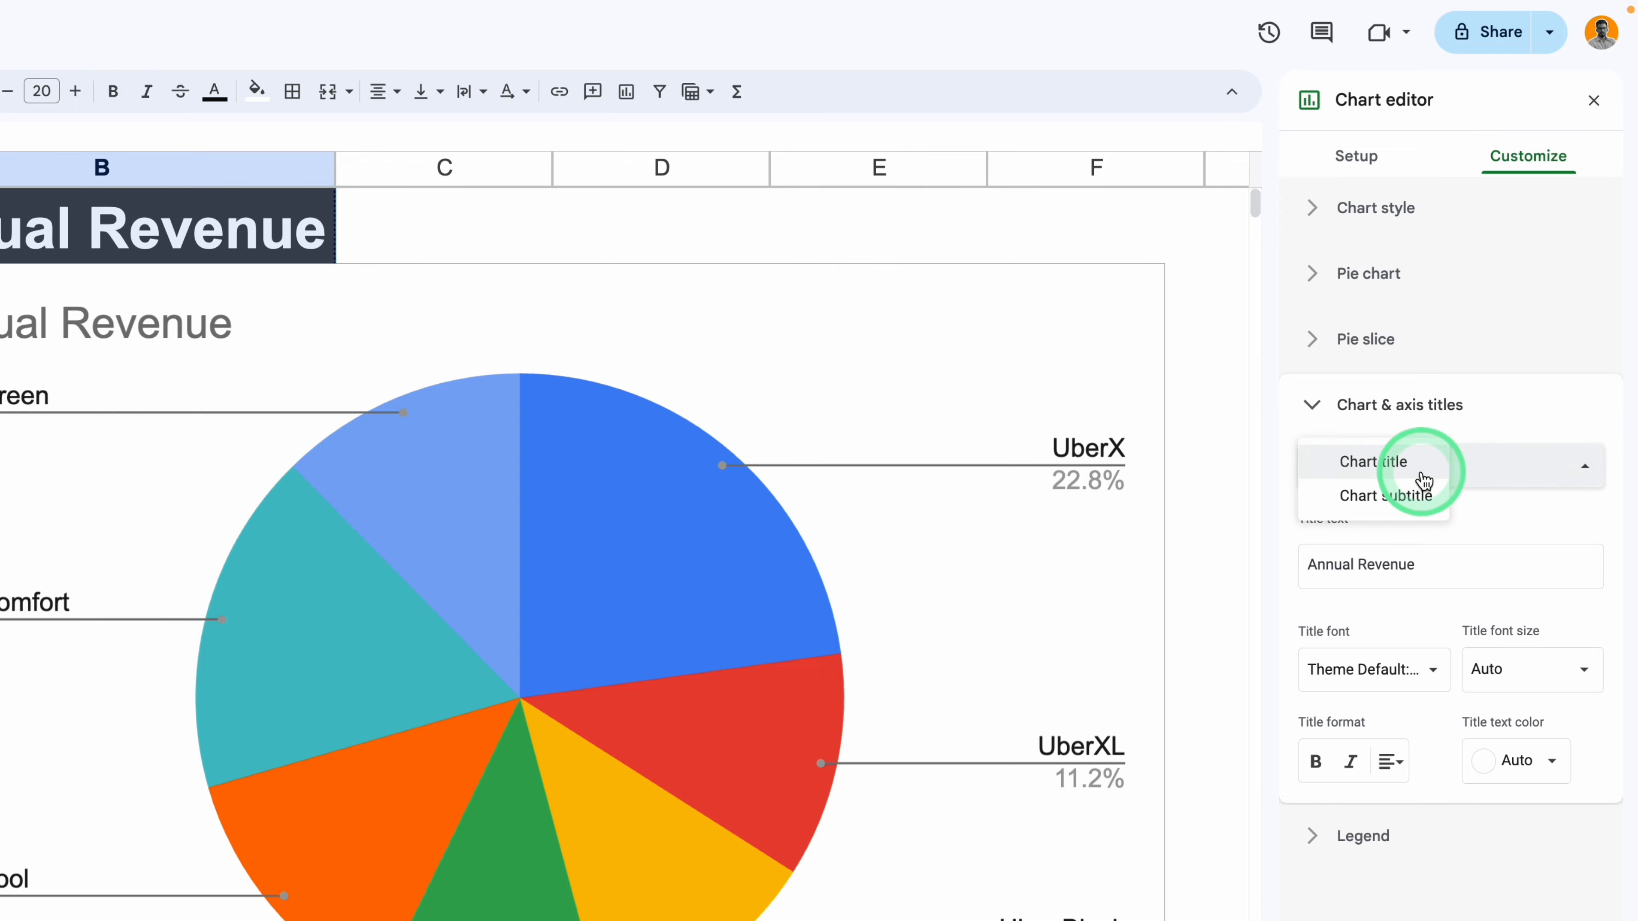
left_click(1411, 463)
left_click(1401, 567)
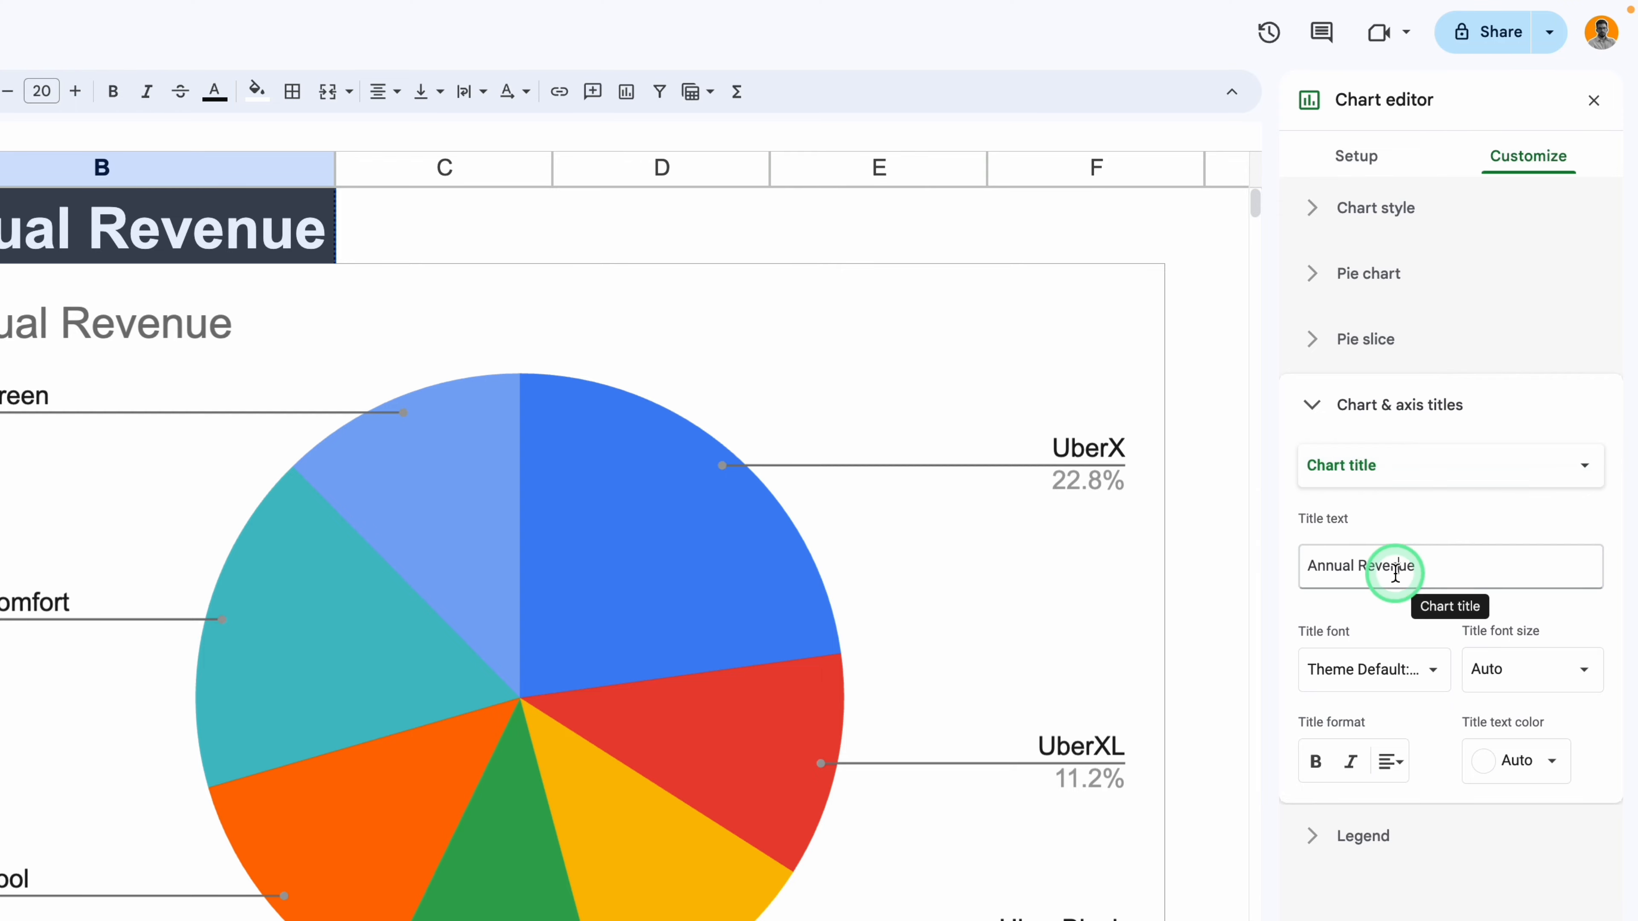
key("ctrl+a")
type("Earnings by Service Category in the U.S.")
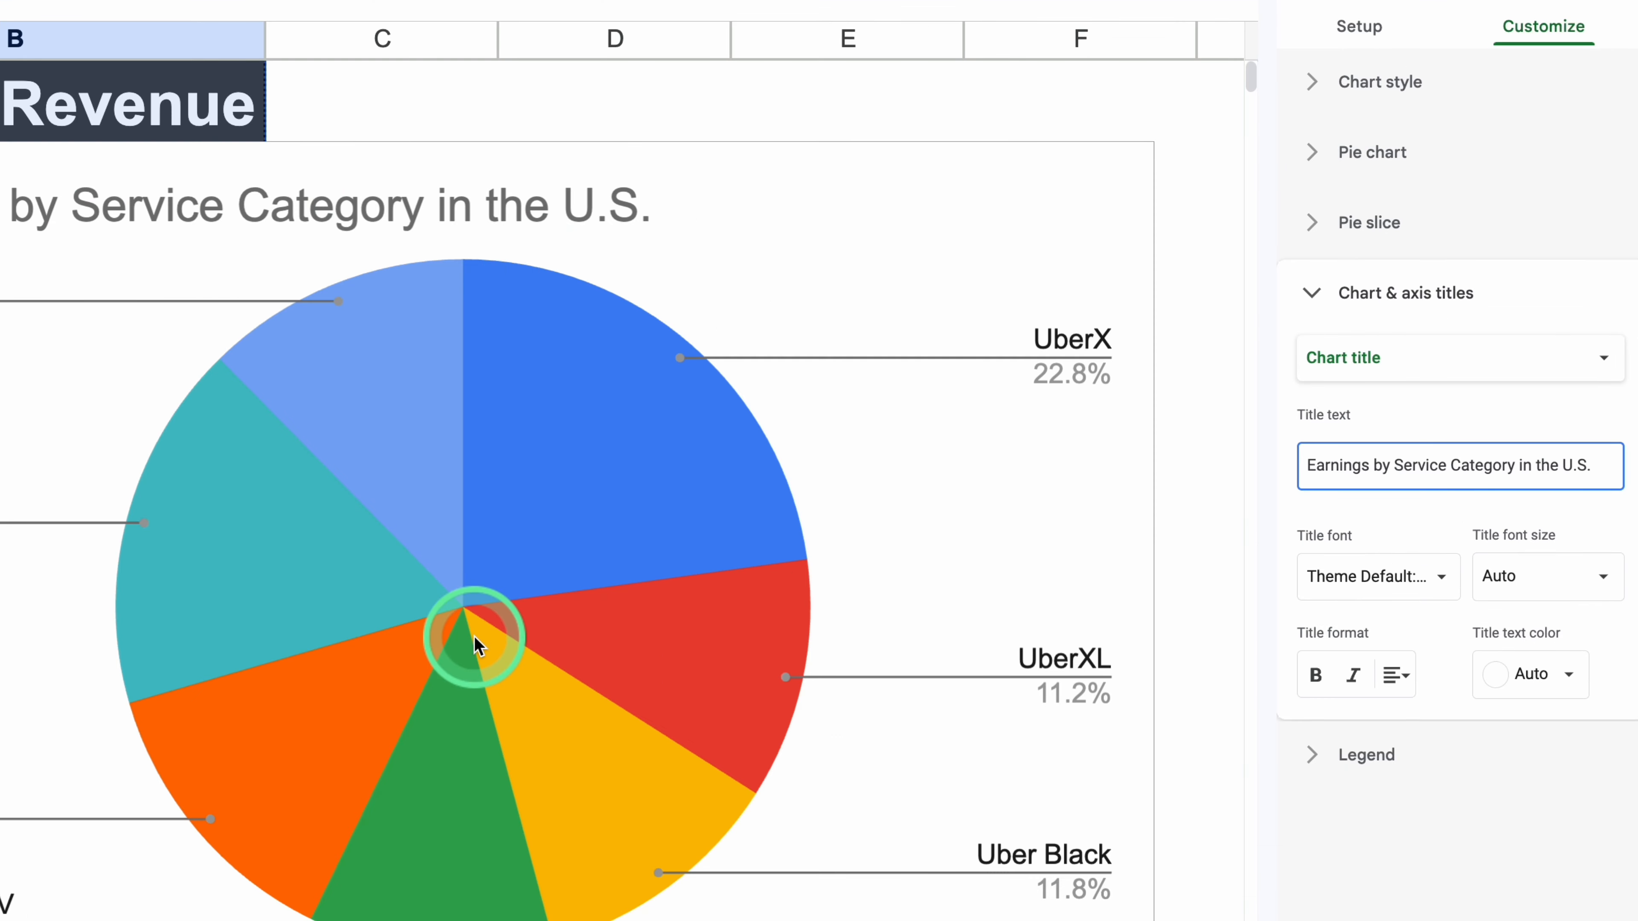
- Set the pie chart's slice label to Value
left_click(1406, 158)
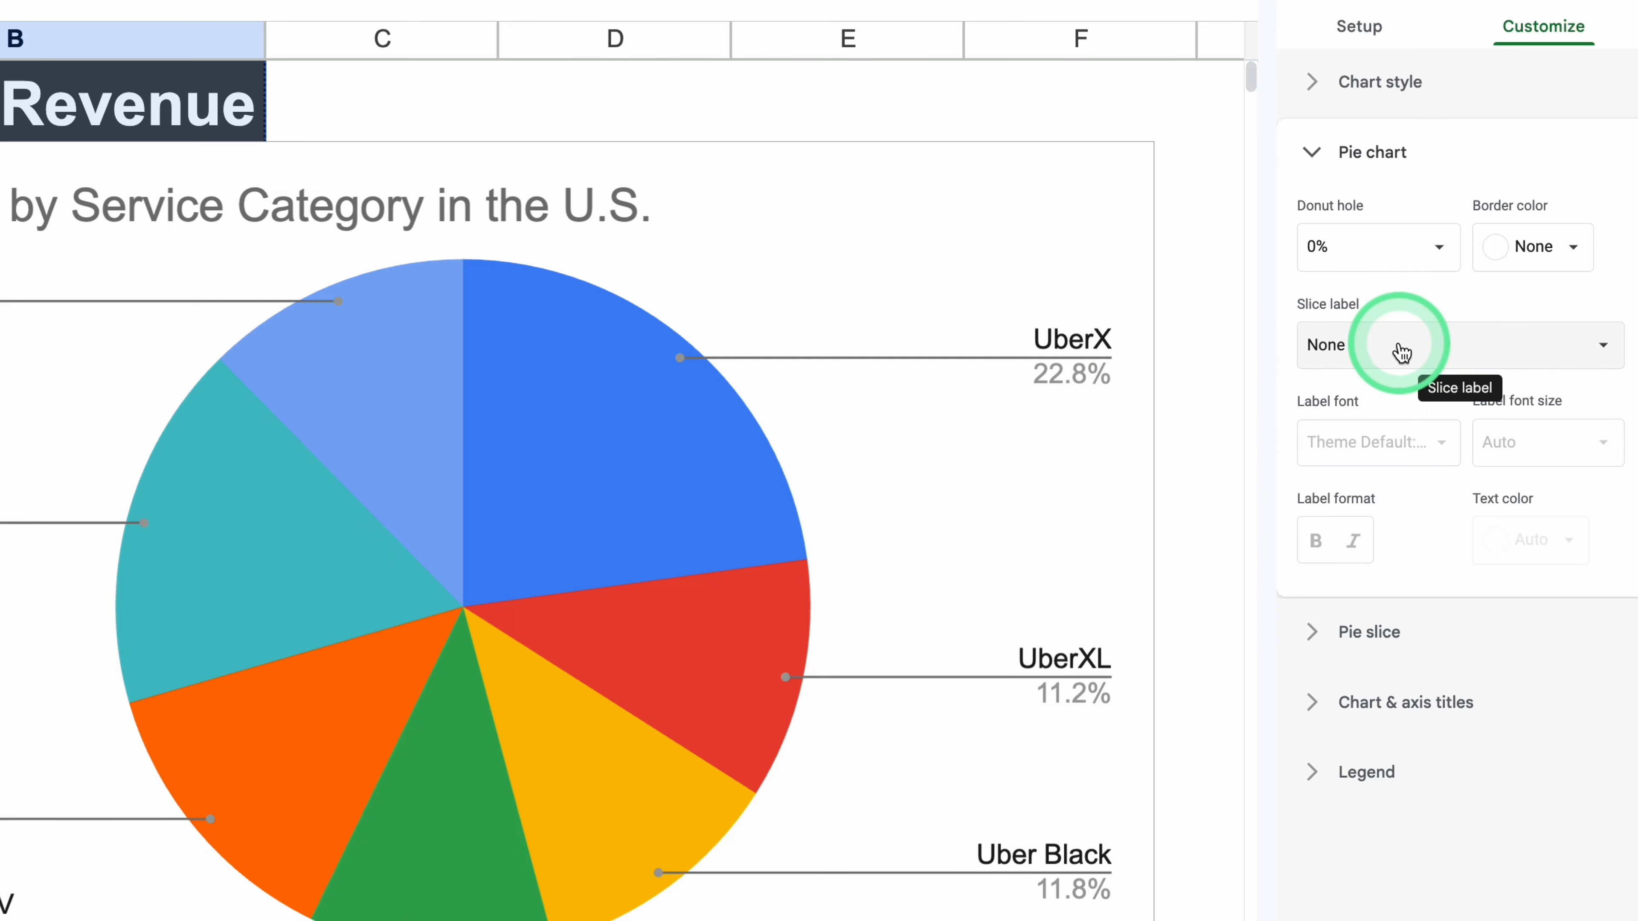
left_click(1401, 351)
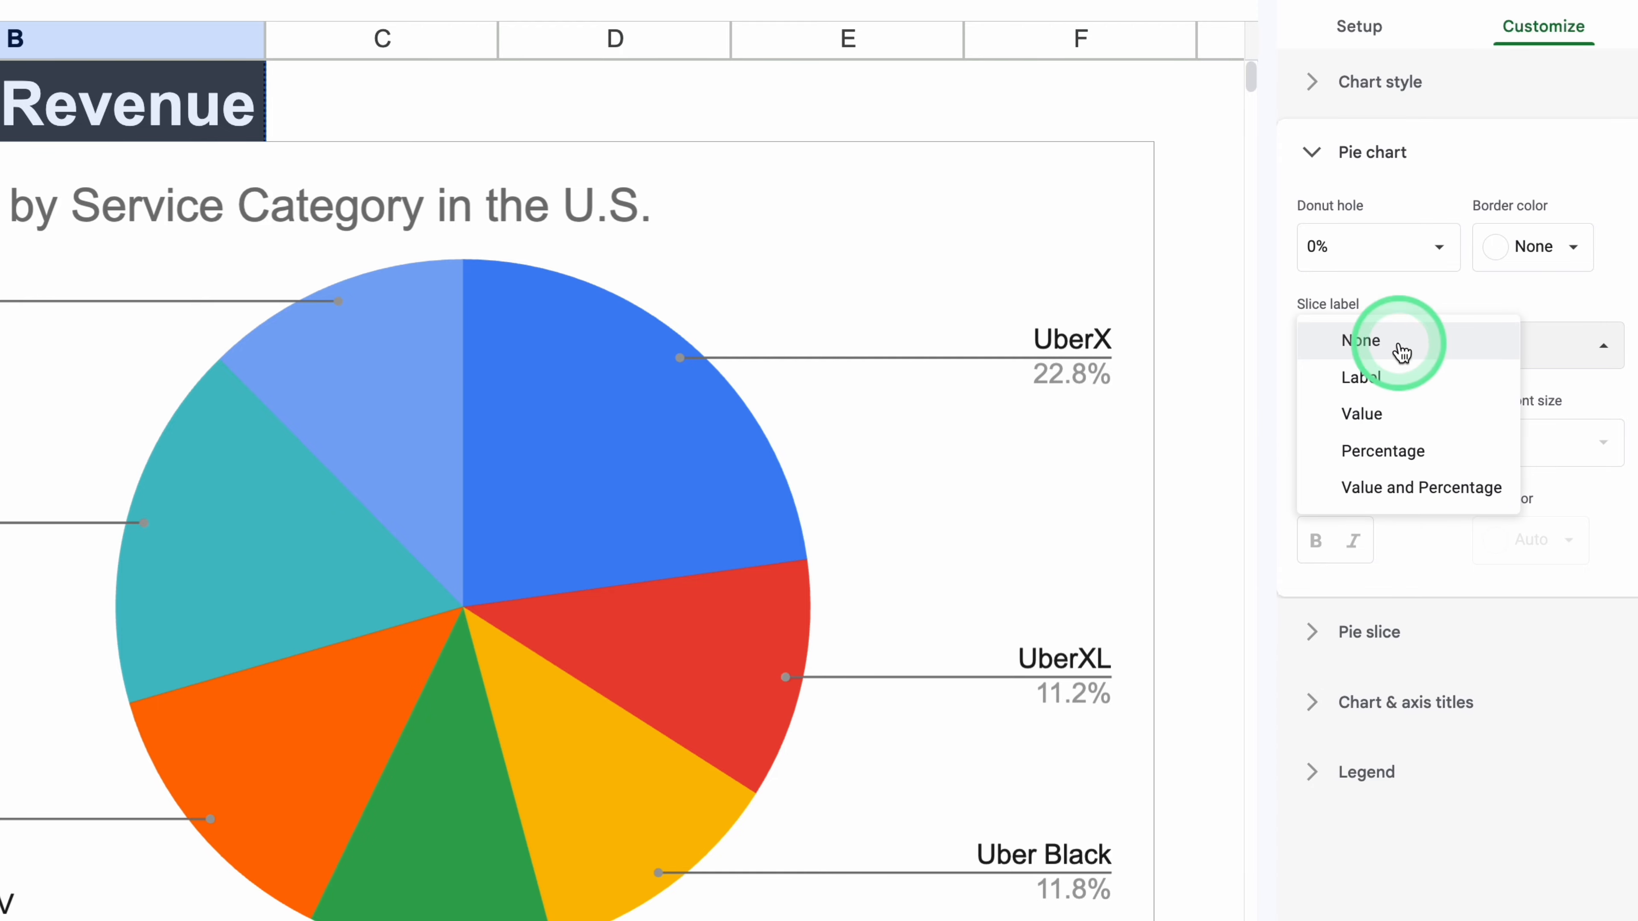
left_click(1451, 424)
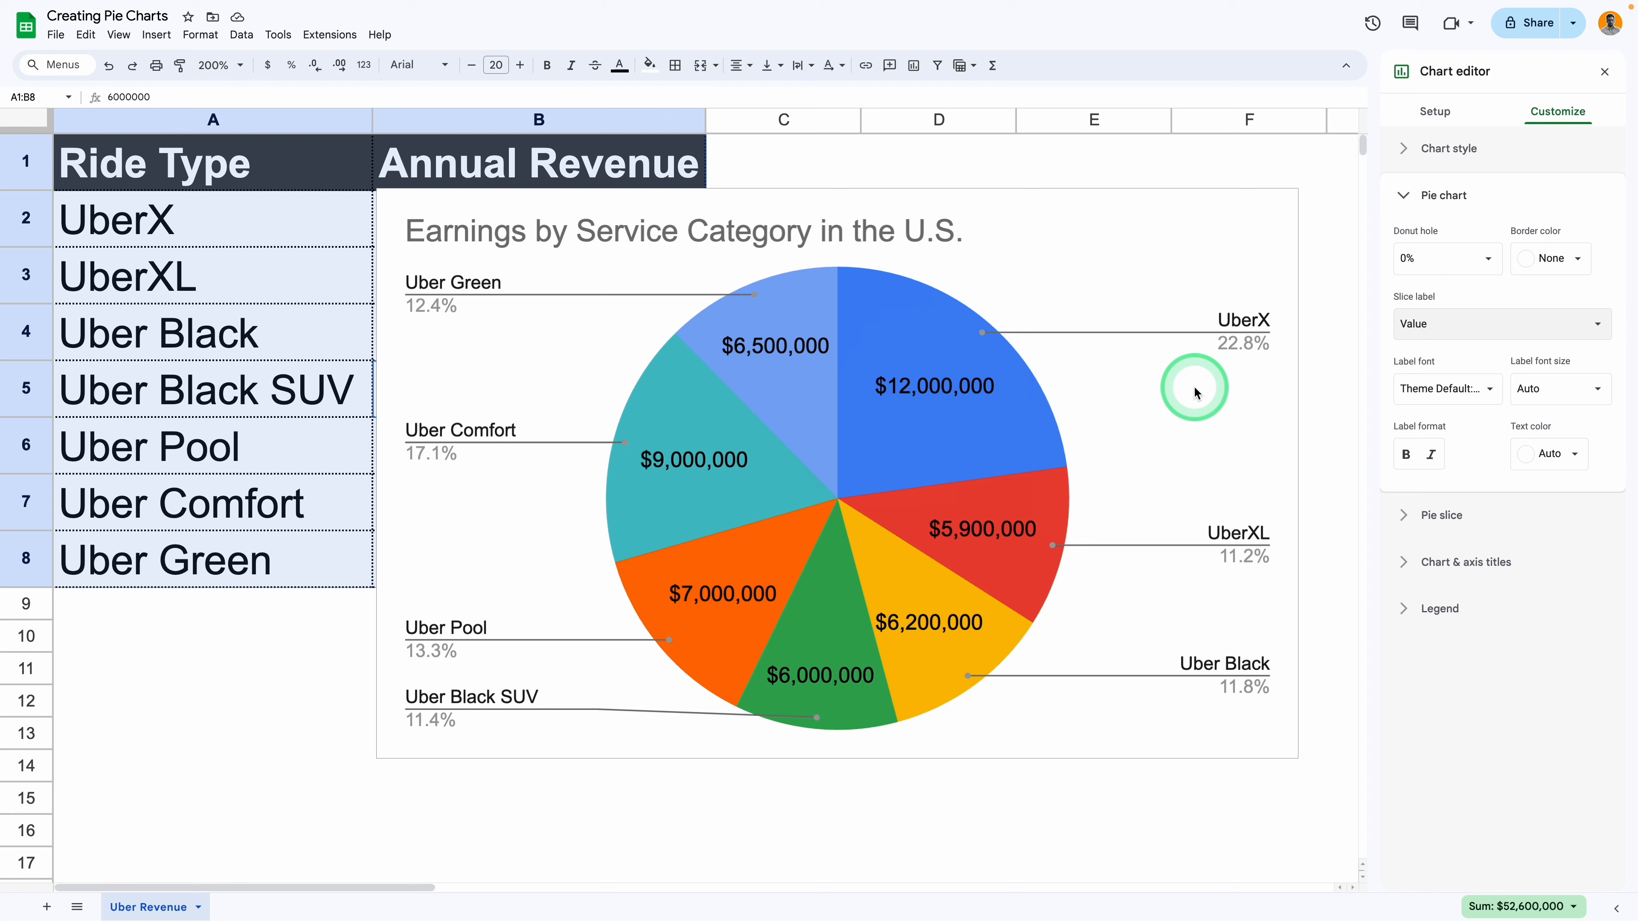
- Recolor the Uber Green slice in a darker gray and the Uber Comfort slice in a lighter gray
double_click(802, 402)
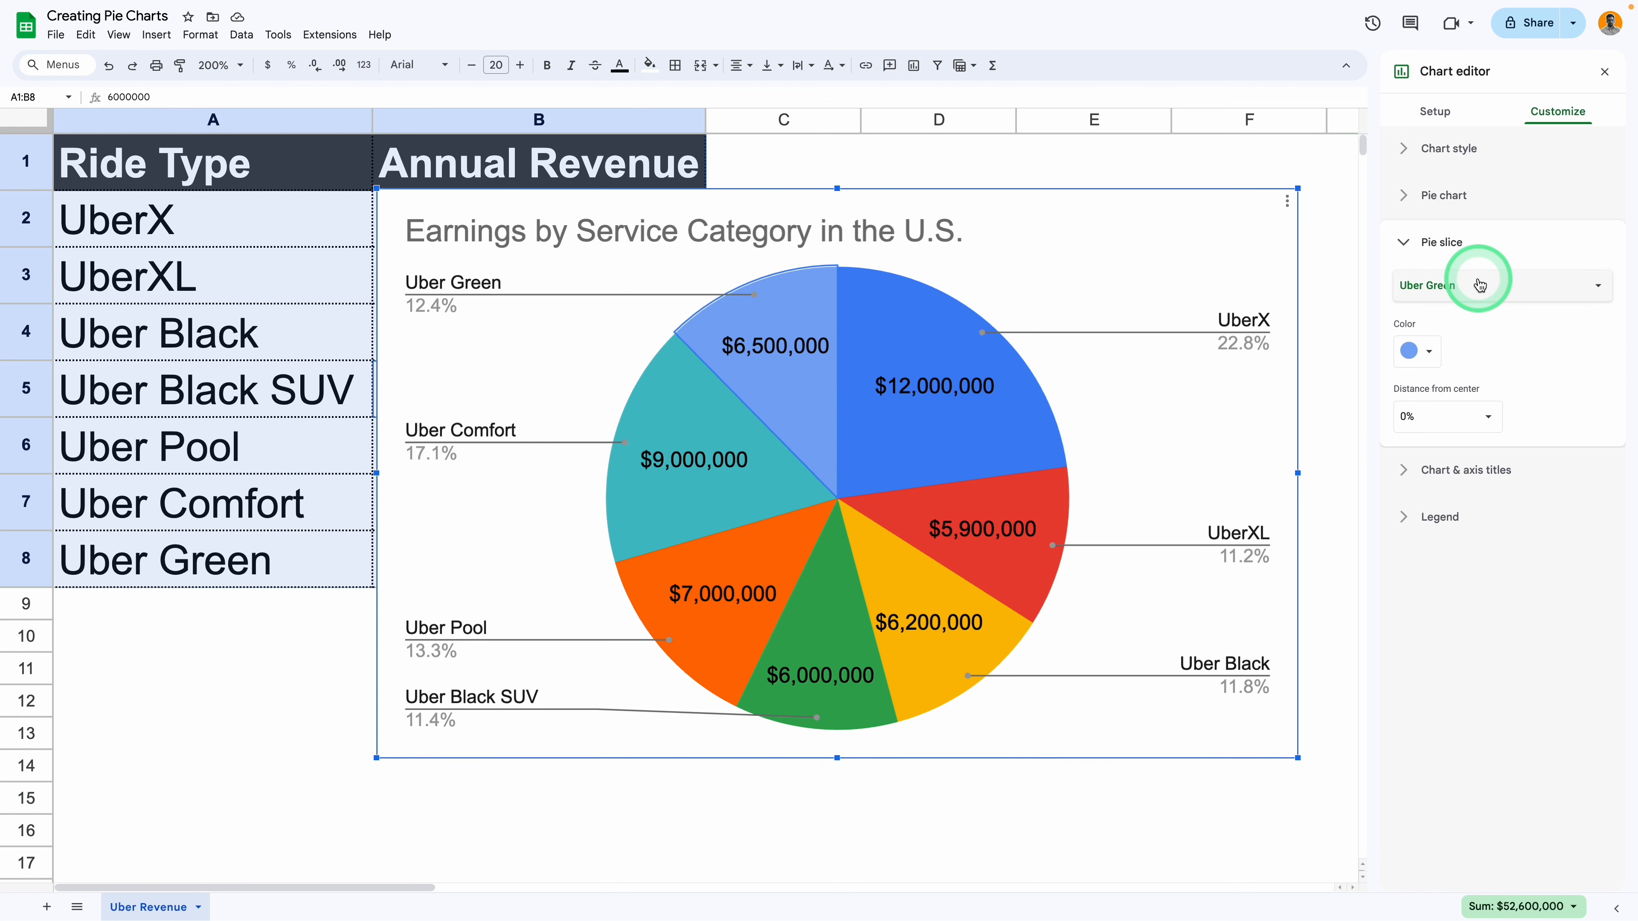
left_click(1429, 351)
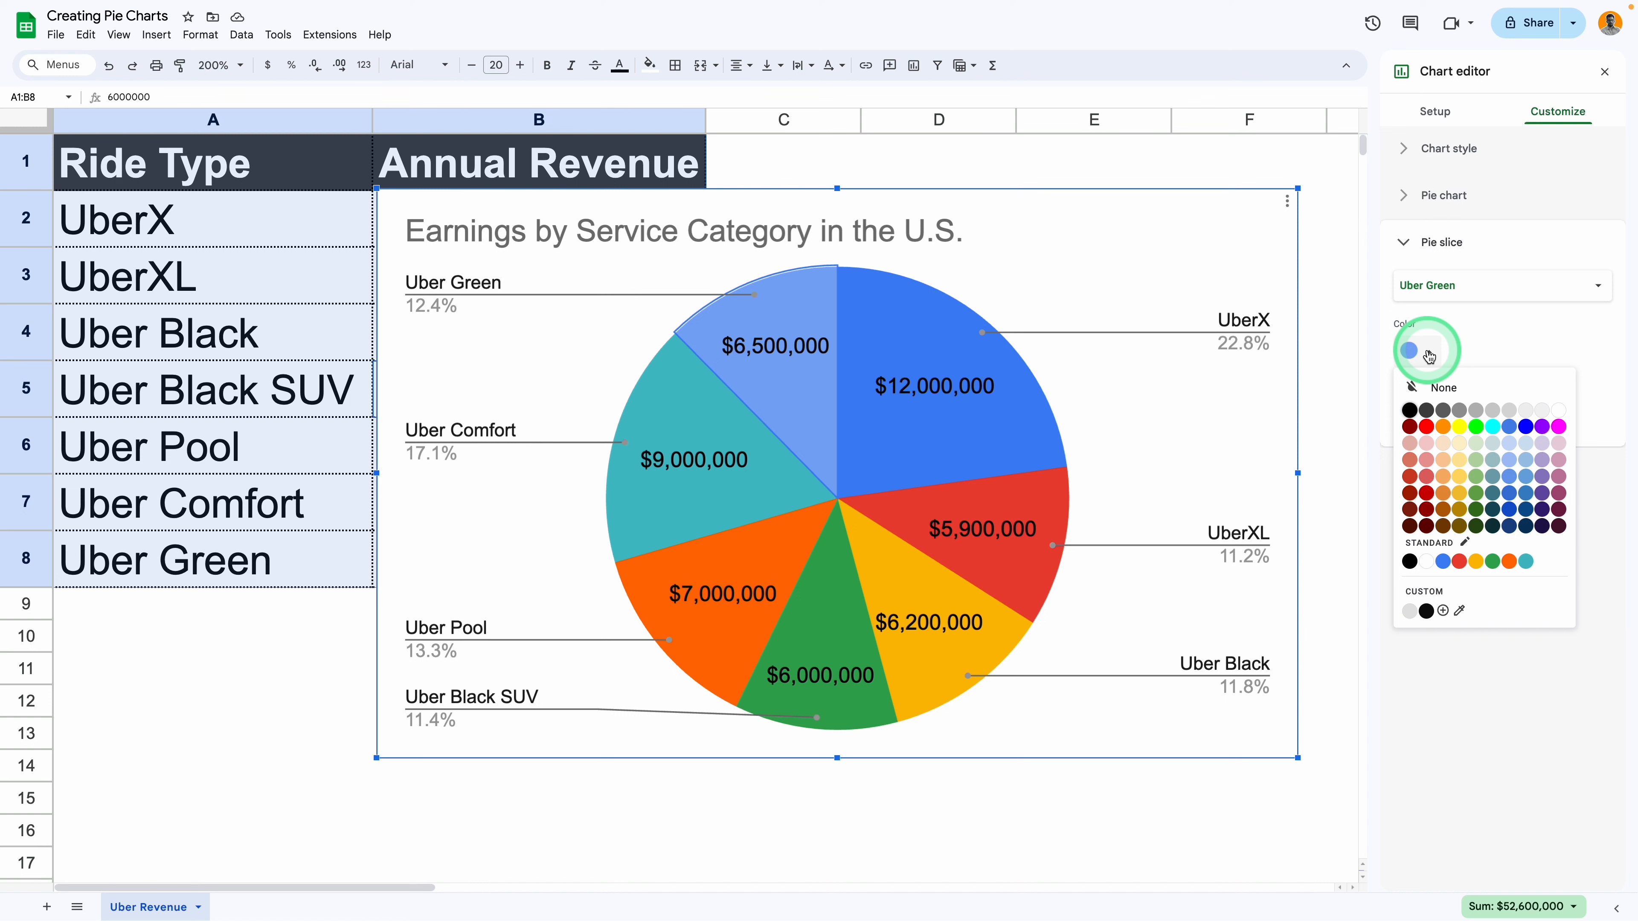
left_click(1460, 410)
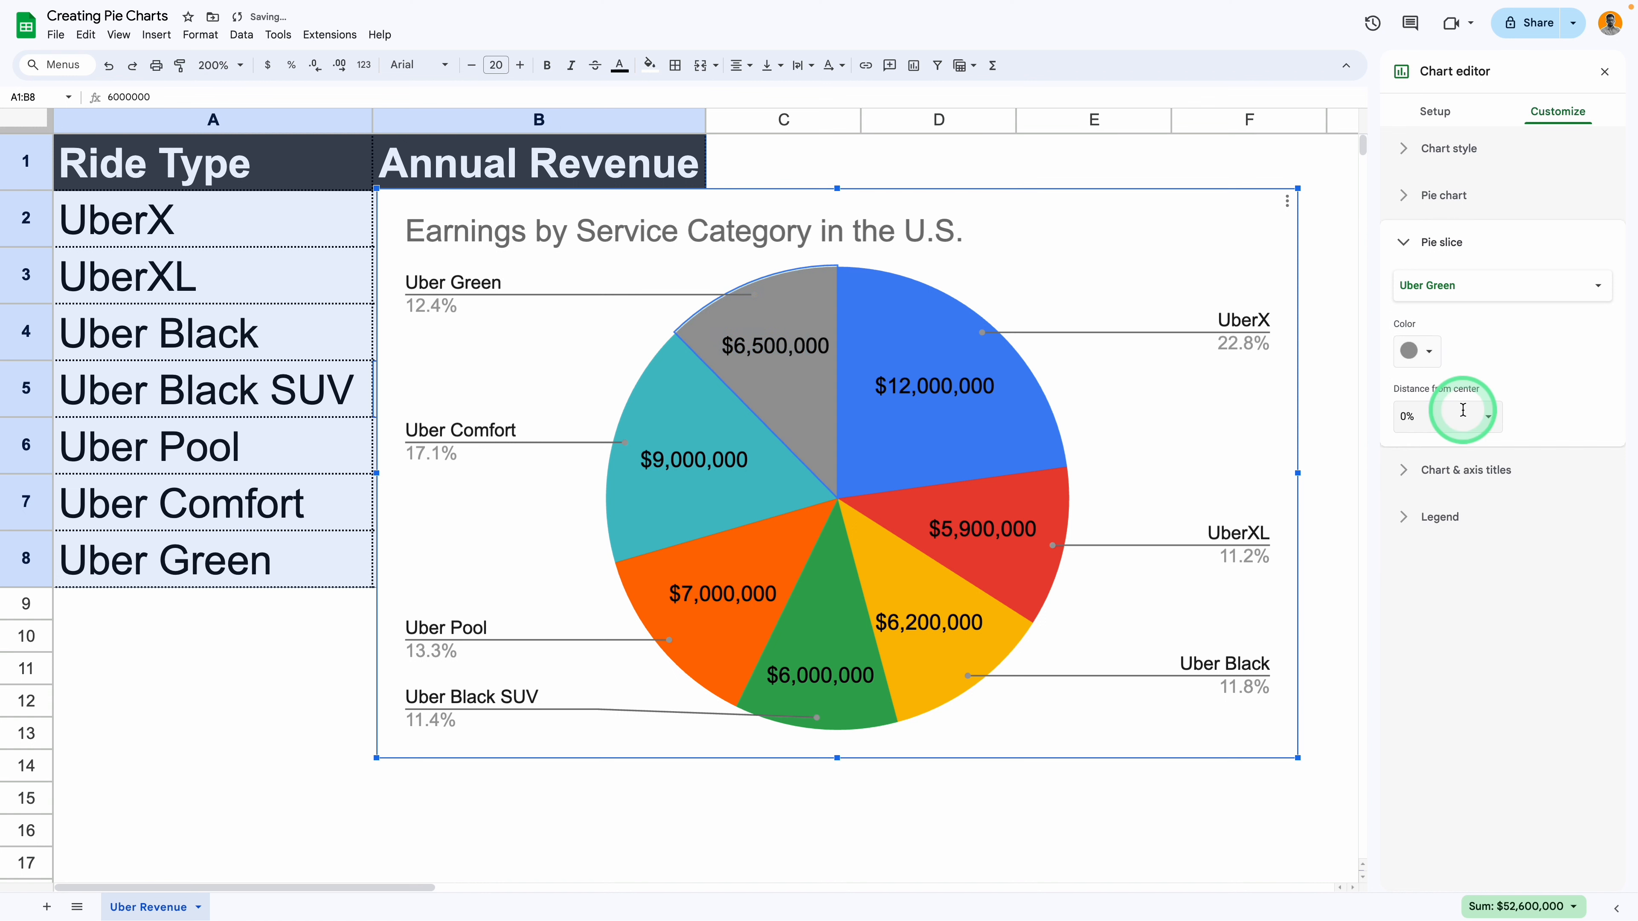
left_click(676, 439)
left_click(1429, 352)
left_click(1476, 411)
- Recolor the Uber Pool slice in the darker gray and the Uber Black SUV slice in the lighter gray
left_click(779, 537)
left_click(1428, 351)
left_click(1460, 410)
left_click(822, 635)
left_click(1428, 352)
left_click(1477, 410)
- Recolor the Uber Black slice in the darker gray and the UberXL slice in the lighter gray
left_click(918, 625)
left_click(1429, 352)
left_click(1460, 410)
left_click(968, 542)
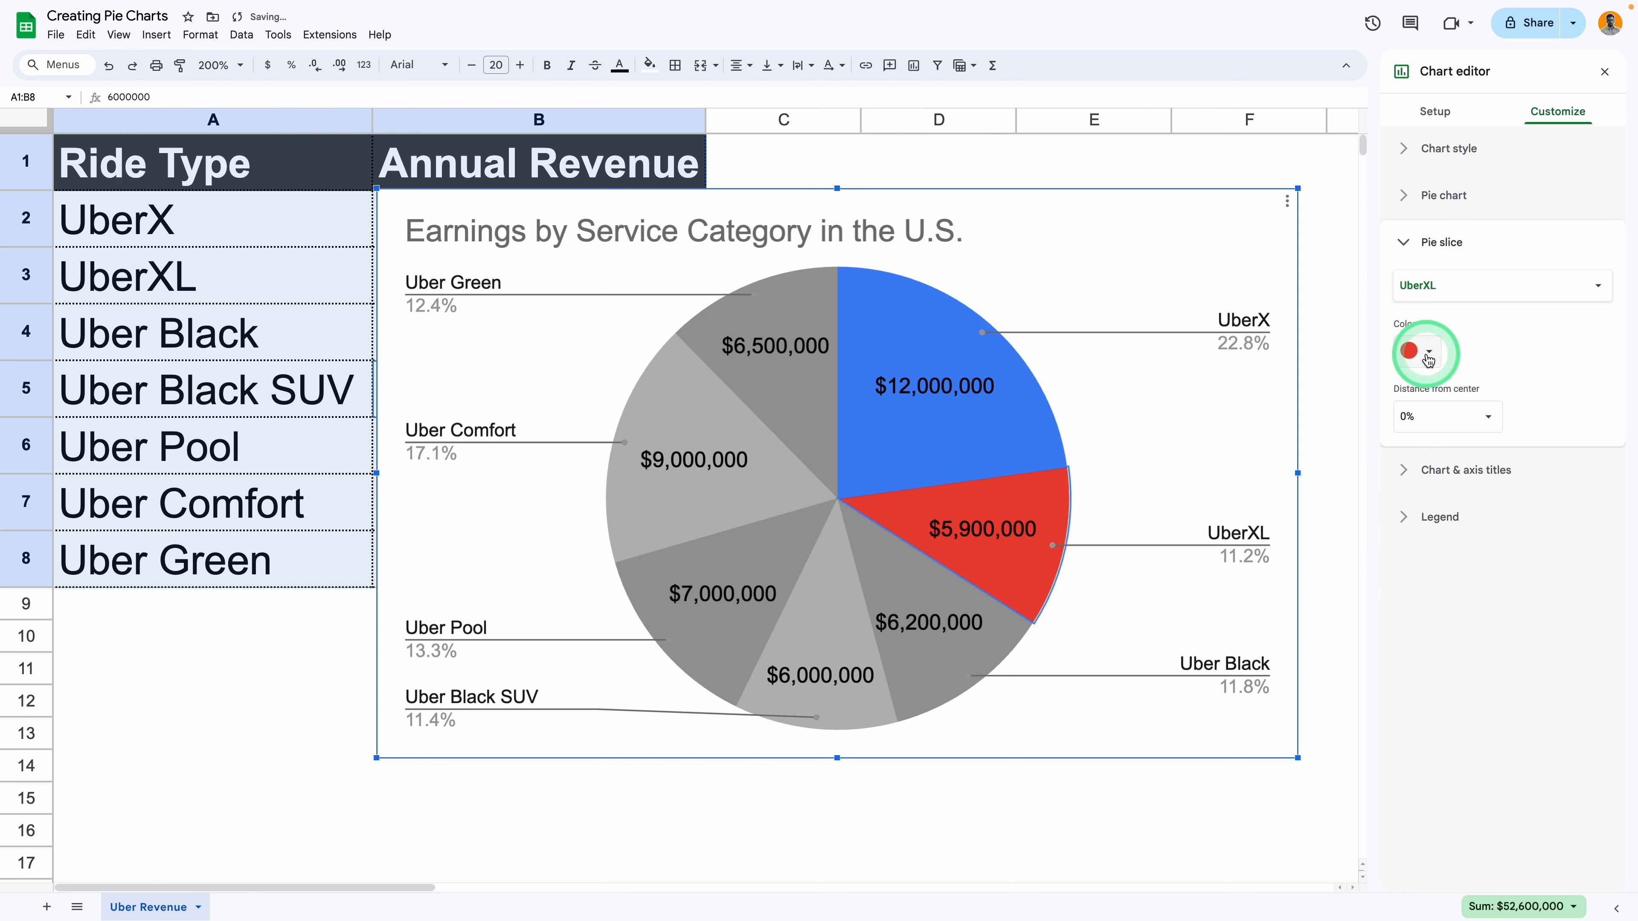
left_click(1429, 352)
left_click(1477, 410)
- Highlight the UberX slice by coloring it green
left_click(1010, 435)
left_click(1429, 352)
left_click(1475, 496)
left_click(1034, 358)
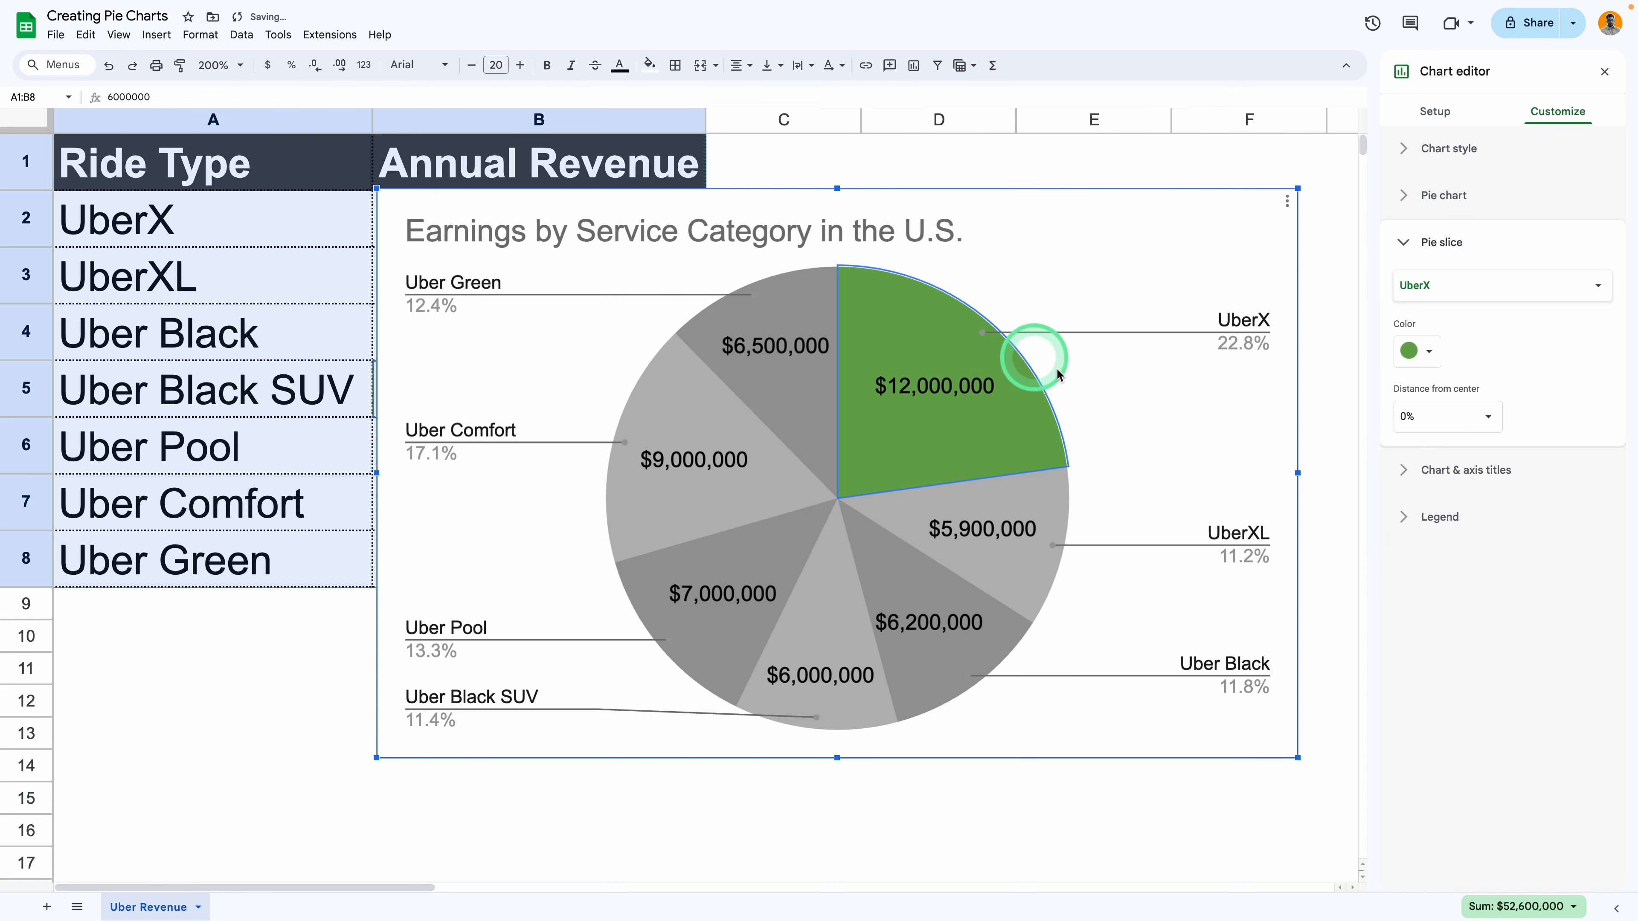
left_click(1164, 435)
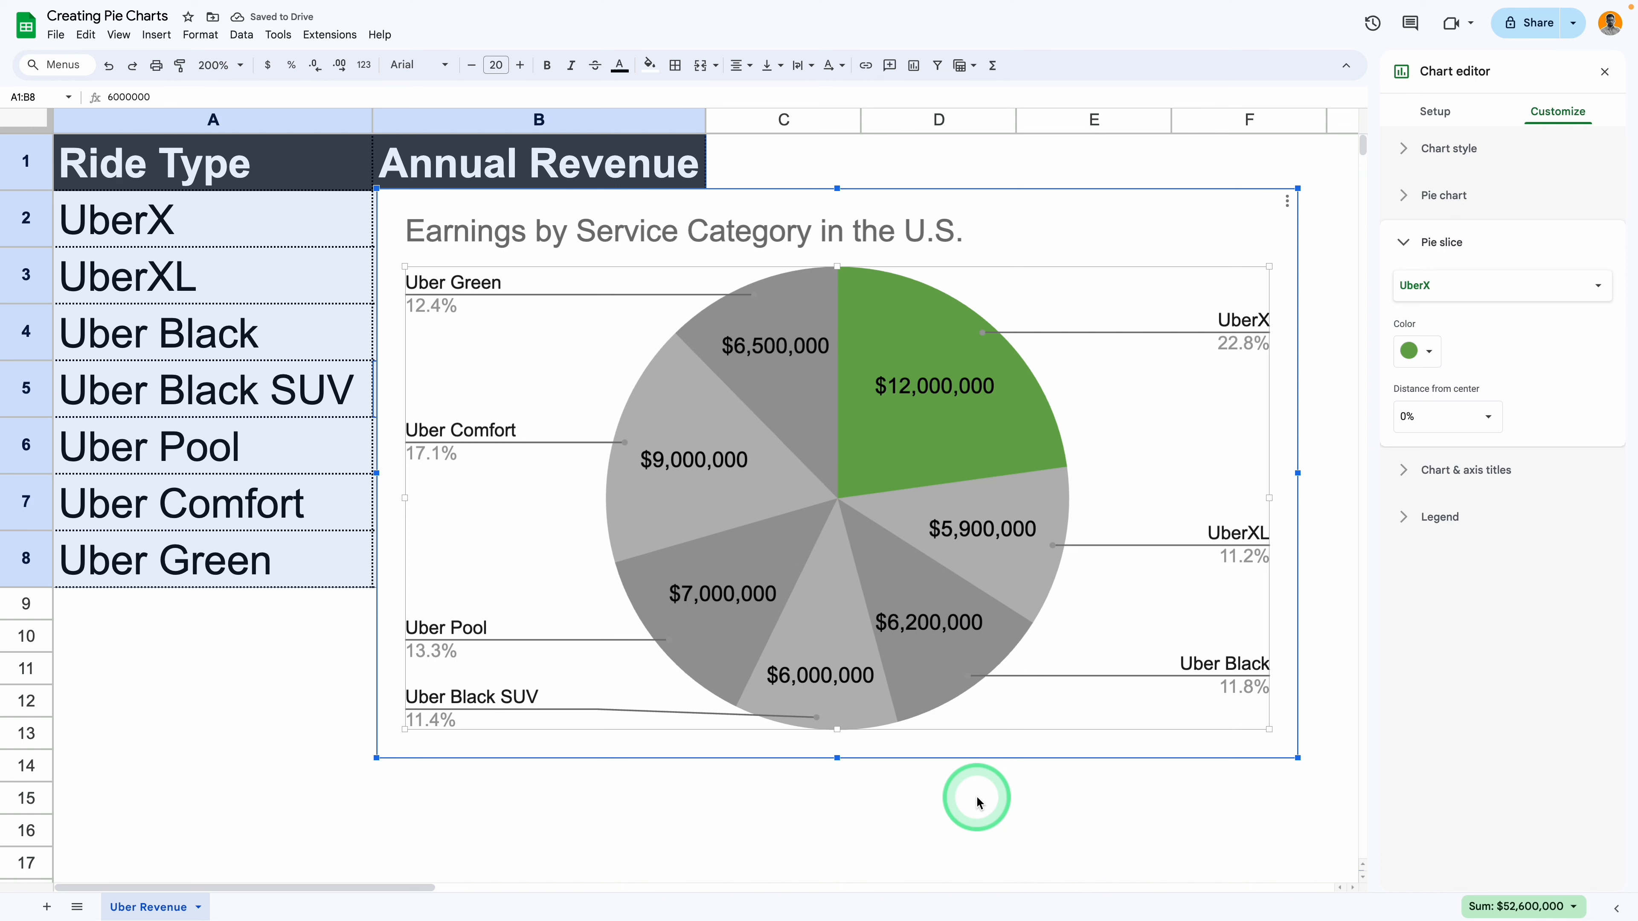